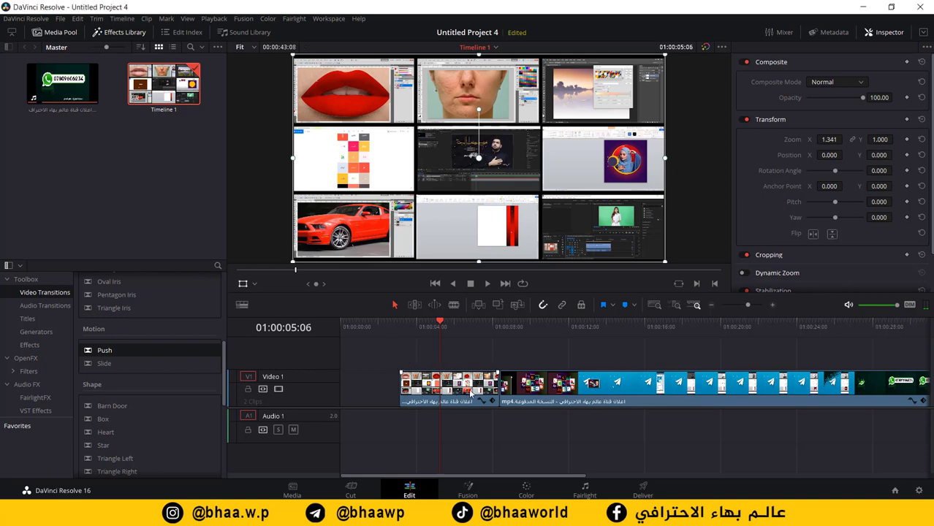
Step: Add a Push video transition at the cut between the two clips on Video 1
{"action": "mouse_move", "coordinate": [470, 392]}
{"action": "left_mouse_down"}
{"action": "mouse_move", "coordinate": [411, 393]}
{"action": "mouse_move", "coordinate": [475, 394]}
{"action": "left_mouse_up"}
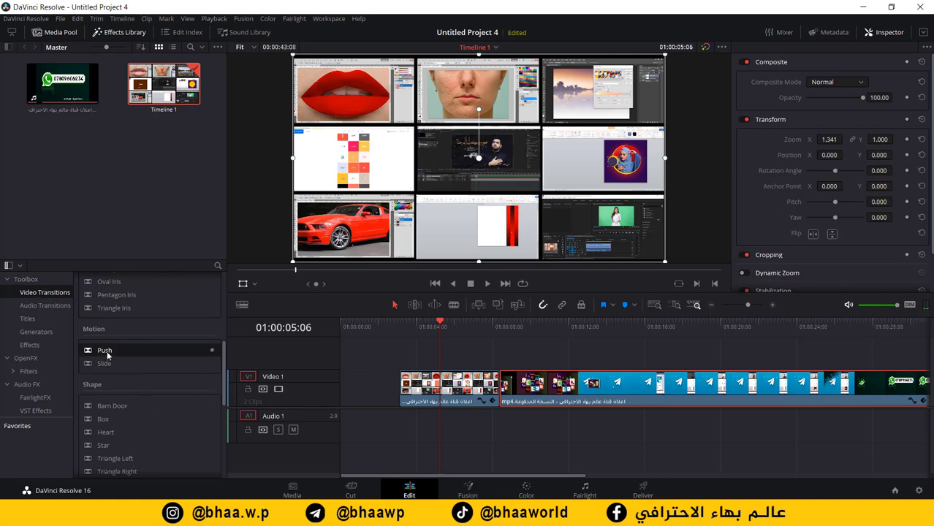
{"action": "left_click_drag", "start_coordinate": [159, 357], "coordinate": [504, 388]}
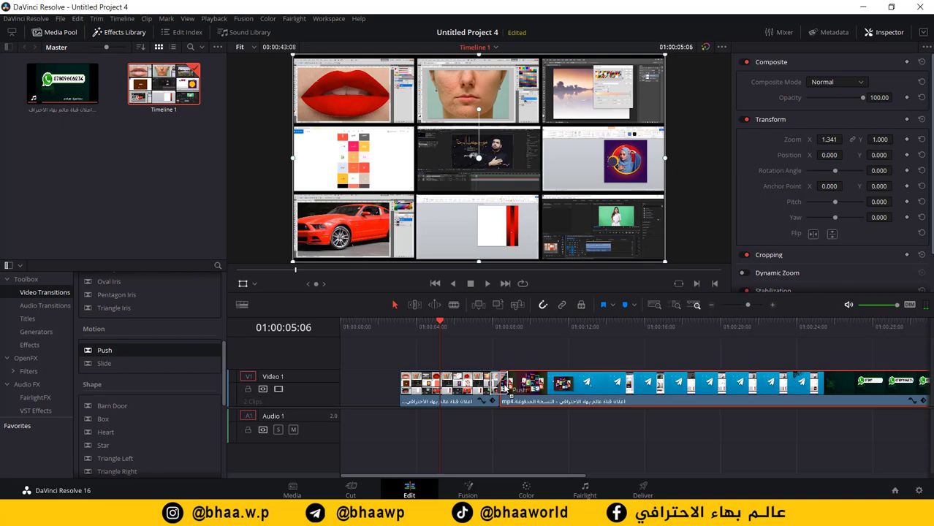
{"action": "left_click_drag", "start_coordinate": [502, 387], "coordinate": [502, 387]}
{"action": "left_click", "coordinate": [503, 383]}
{"action": "left_click", "coordinate": [500, 383]}
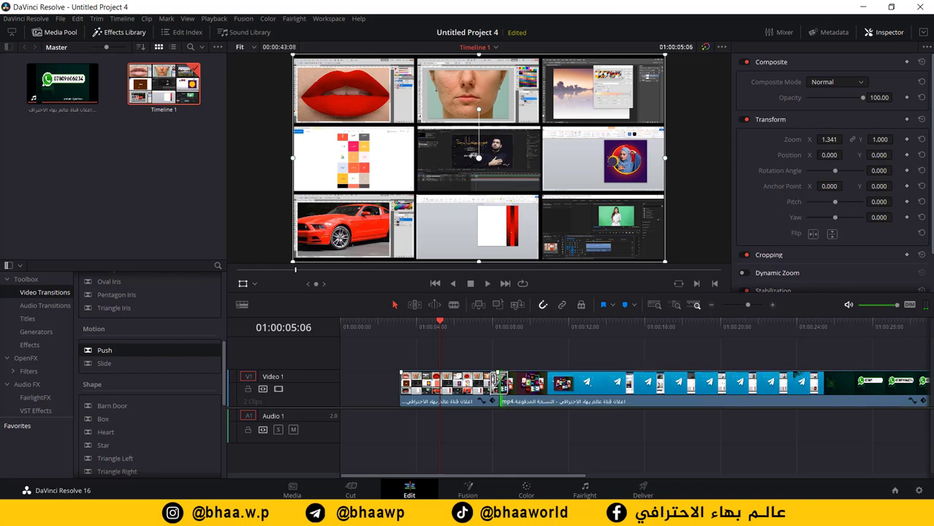
Step: Set the Push transition's Ease to In & Out
{"action": "left_click", "coordinate": [772, 305]}
{"action": "left_click", "coordinate": [771, 306]}
{"action": "left_click_drag", "start_coordinate": [402, 475], "coordinate": [471, 476]}
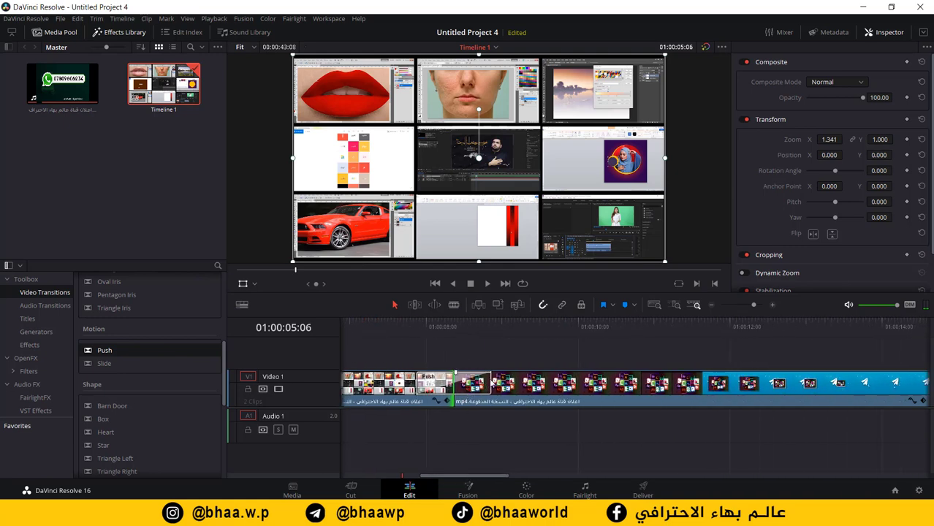
{"action": "left_click", "coordinate": [467, 383]}
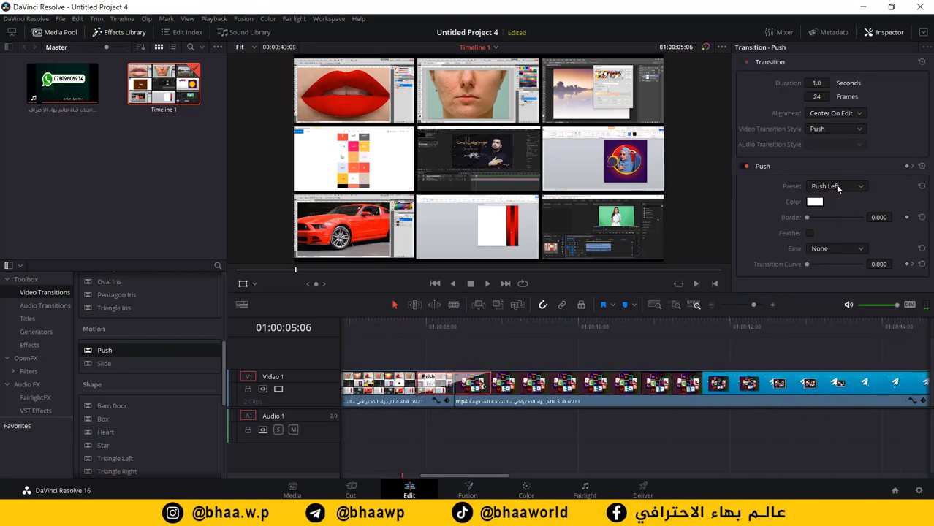
{"action": "left_click", "coordinate": [856, 249]}
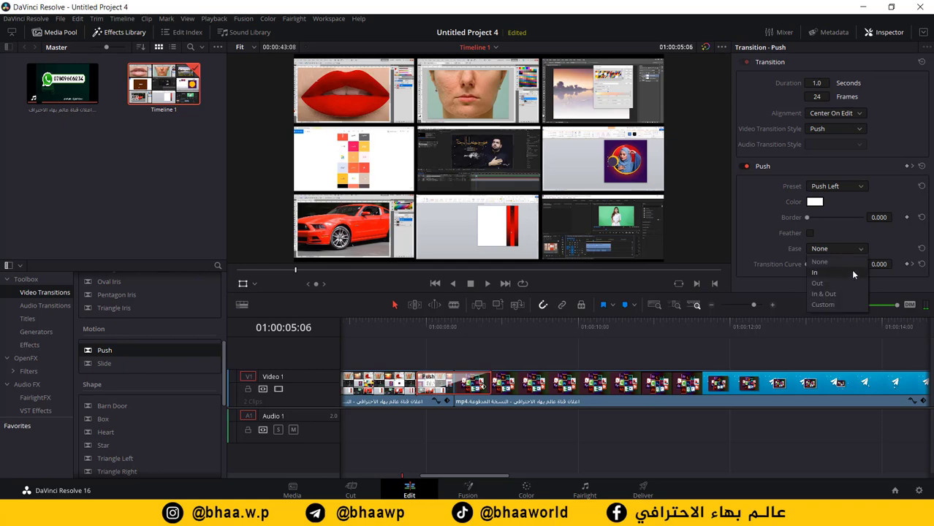
{"action": "left_click", "coordinate": [826, 294]}
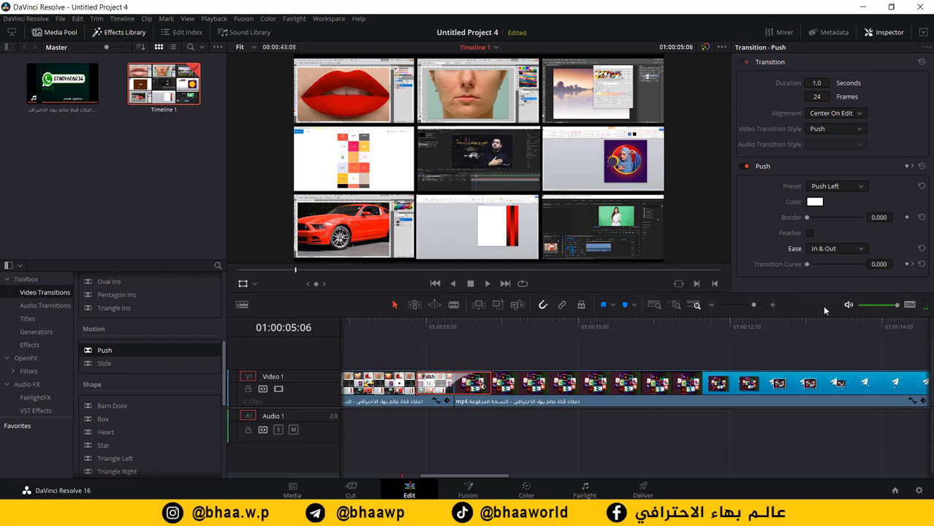
Step: Play the timeline across the Push transition to check its motion
{"action": "left_click", "coordinate": [406, 324]}
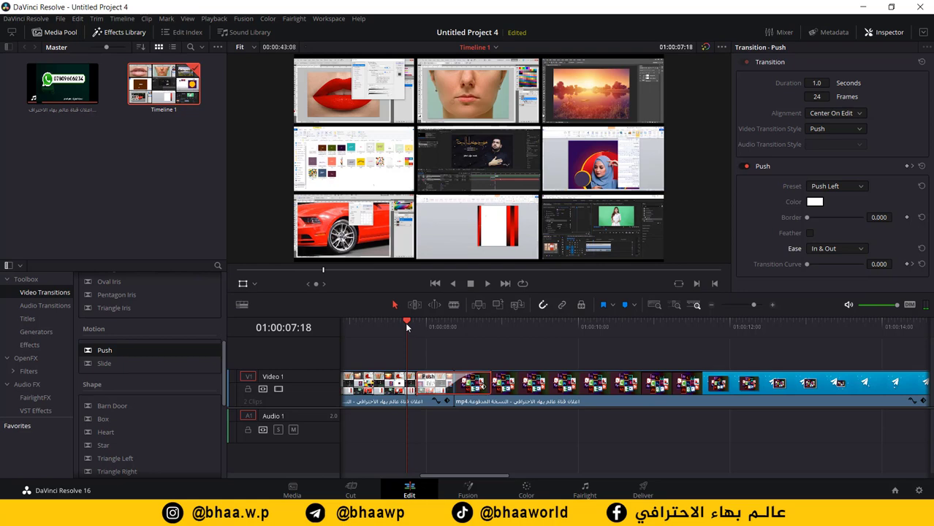
{"action": "key", "text": "space"}
{"action": "key", "text": "space"}
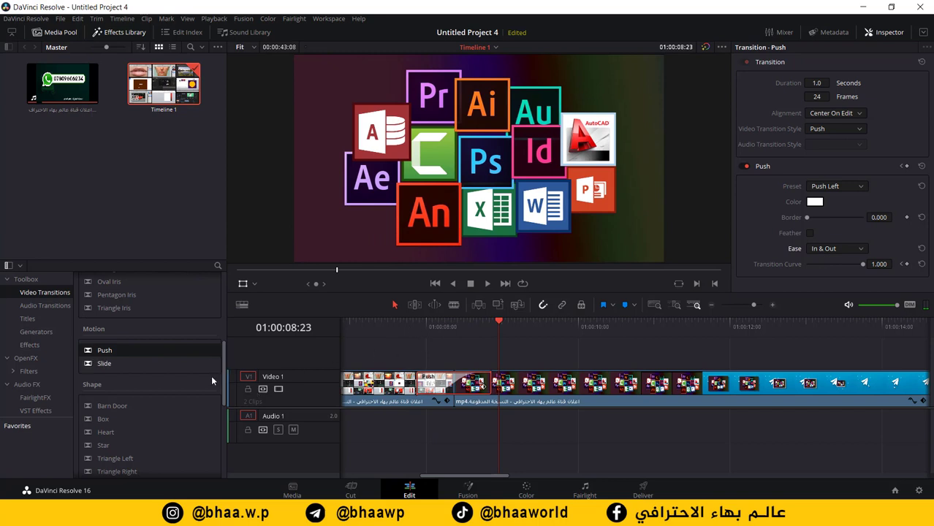
Step: Place an Adjustment Clip effect on a new video track above the Push transition
{"action": "left_click_drag", "start_coordinate": [224, 354], "coordinate": [223, 356]}
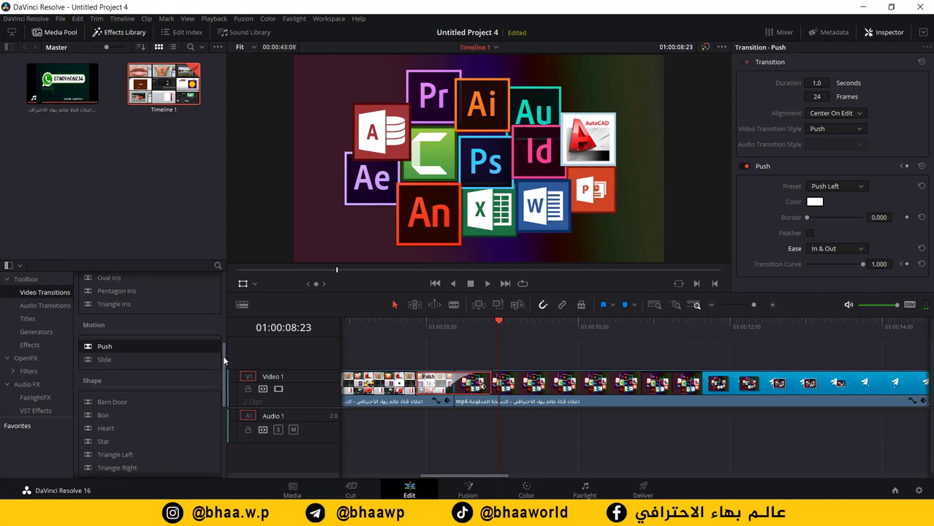
{"action": "left_click", "coordinate": [30, 345]}
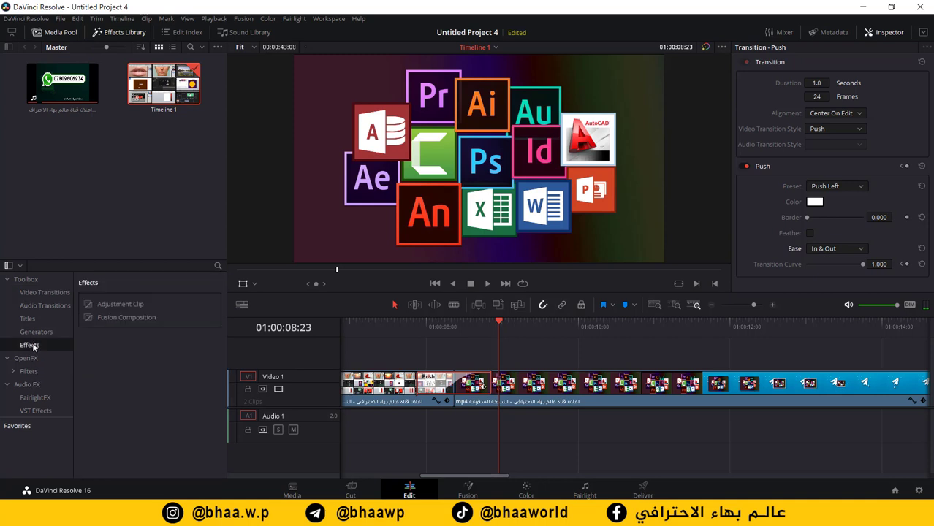
{"action": "left_click_drag", "start_coordinate": [124, 304], "coordinate": [438, 351]}
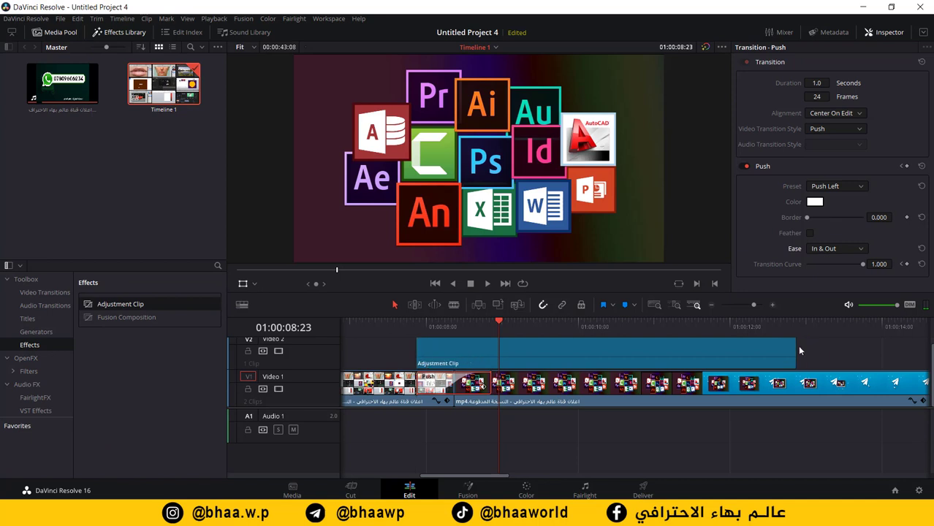
Step: Trim the adjustment clip and the Push transition to matching lengths and align them over the cut
{"action": "left_click_drag", "start_coordinate": [796, 351], "coordinate": [481, 383]}
{"action": "left_click", "coordinate": [486, 387]}
{"action": "left_click", "coordinate": [486, 387]}
{"action": "left_click", "coordinate": [441, 356]}
{"action": "left_click_drag", "start_coordinate": [441, 357], "coordinate": [452, 357]}
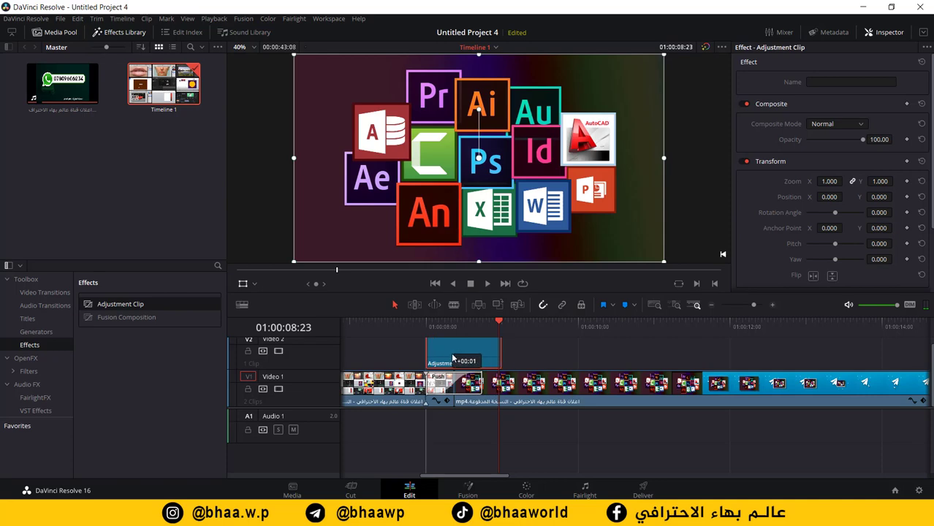
{"action": "left_click", "coordinate": [501, 345]}
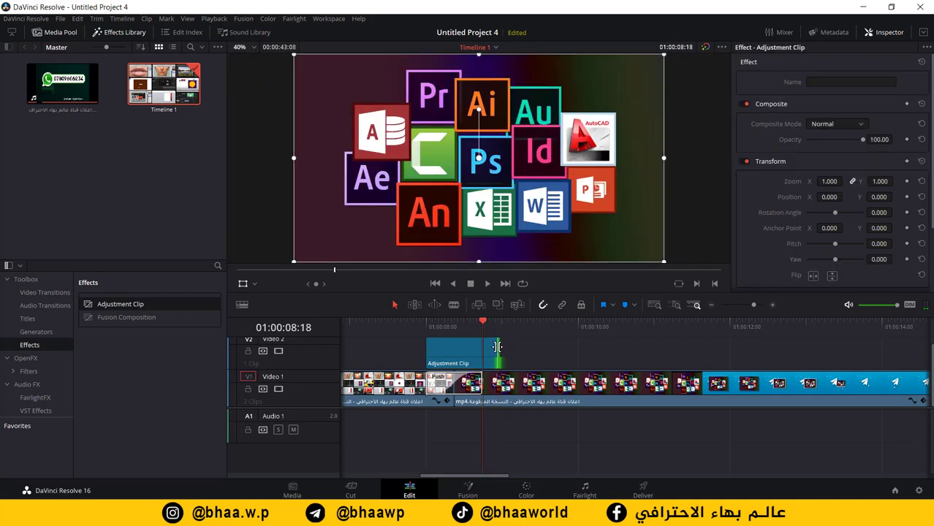
{"action": "left_click_drag", "start_coordinate": [499, 350], "coordinate": [424, 332]}
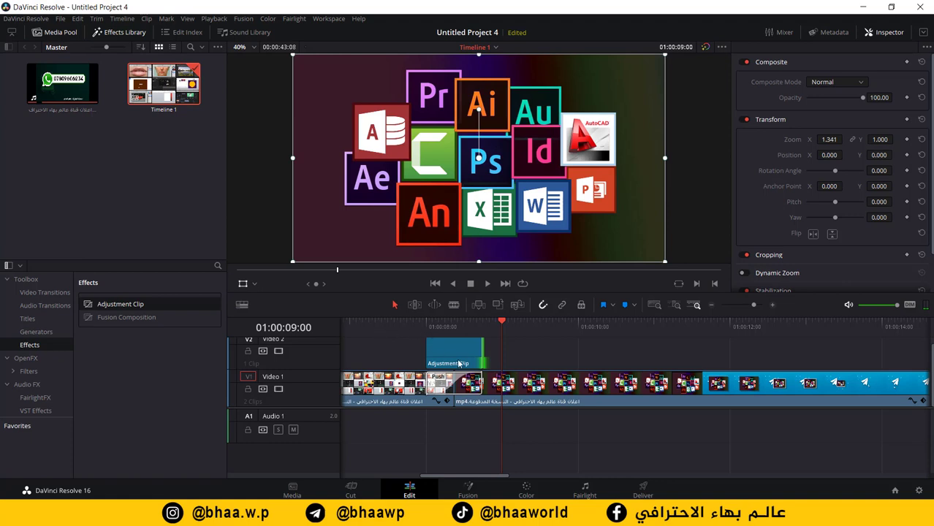
{"action": "mouse_move", "coordinate": [482, 355]}
{"action": "left_mouse_down"}
{"action": "mouse_move", "coordinate": [501, 355]}
{"action": "mouse_move", "coordinate": [485, 352]}
{"action": "left_mouse_up"}
{"action": "left_click", "coordinate": [480, 381]}
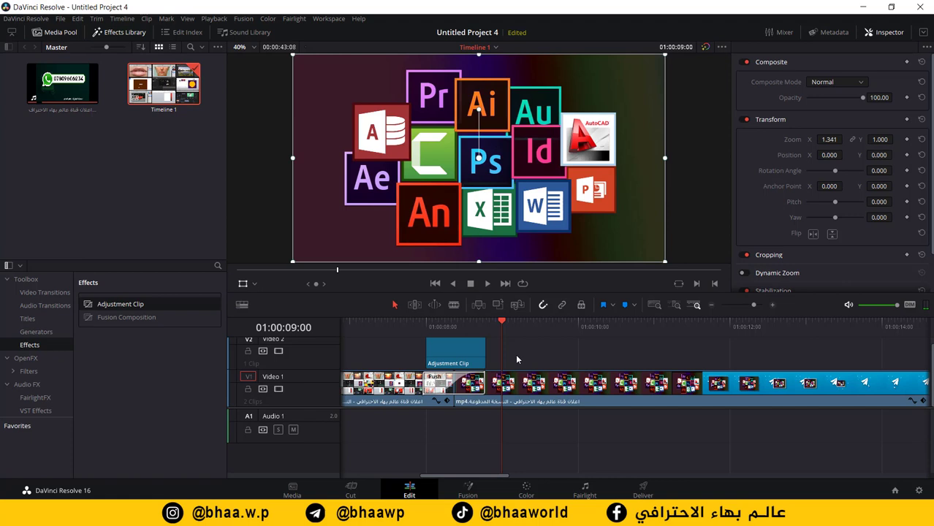
Step: Apply the OpenFX Directional Blur filter to the adjustment clip
{"action": "left_click", "coordinate": [460, 358]}
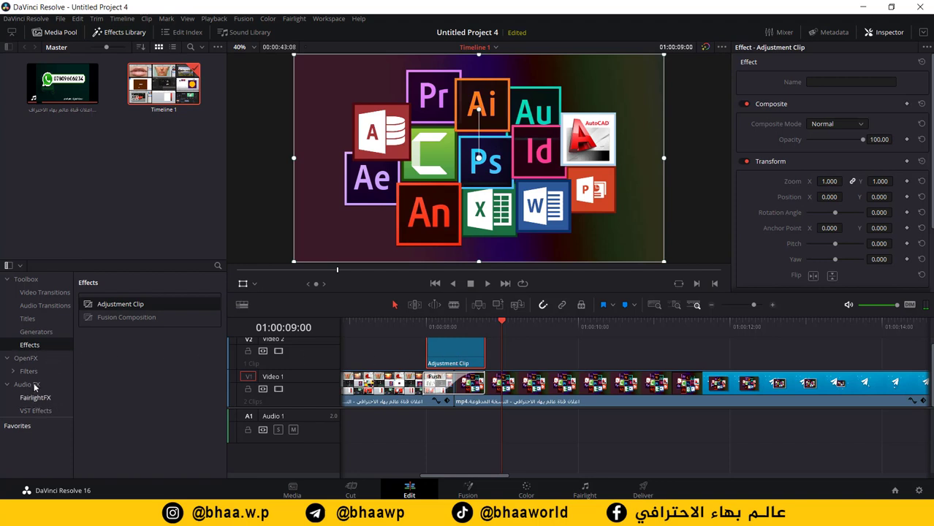
{"action": "left_click", "coordinate": [24, 361]}
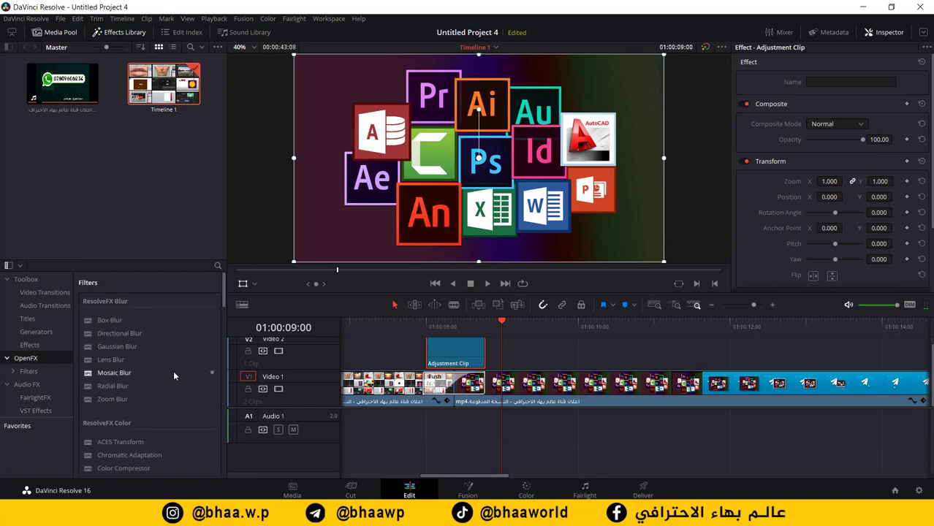
{"action": "left_click_drag", "start_coordinate": [110, 333], "coordinate": [446, 355]}
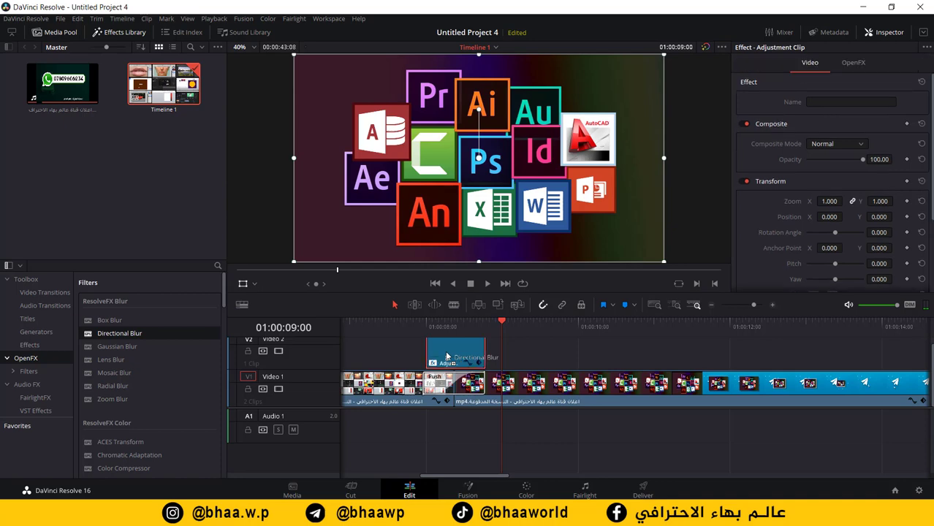
Step: Set the Directional Blur's Blur Strength to 0 and keyframe it at the adjustment clip's start, 01:00:07:23
{"action": "key", "text": "Up"}
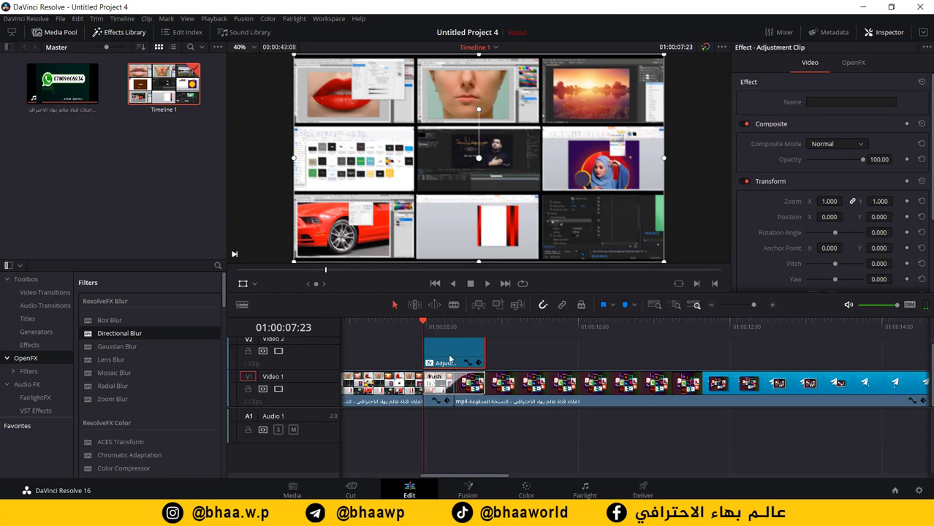
{"action": "left_click", "coordinate": [853, 63]}
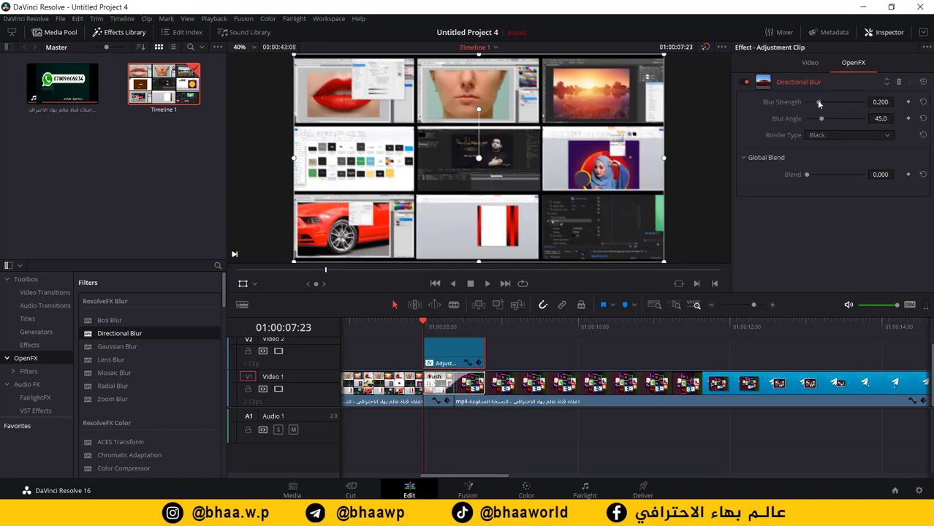
{"action": "left_click_drag", "start_coordinate": [817, 102], "coordinate": [793, 109]}
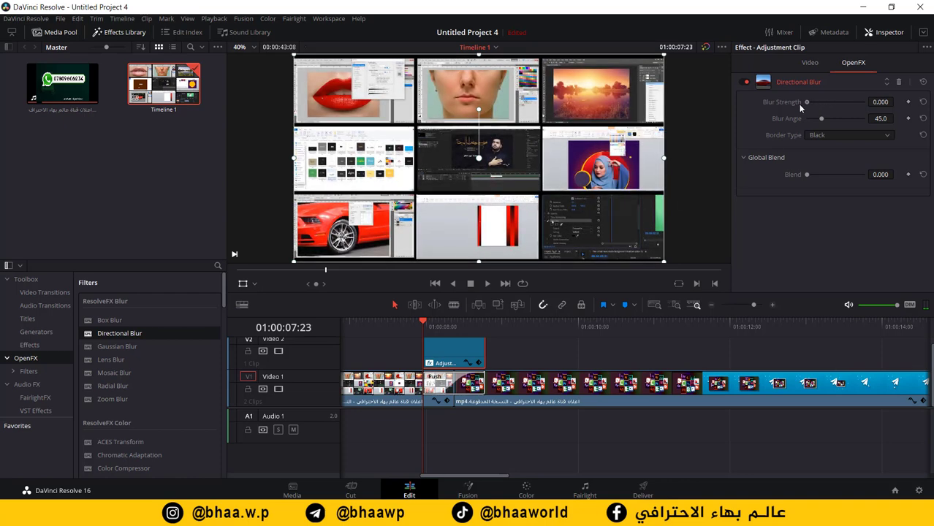
{"action": "left_click", "coordinate": [908, 101]}
Step: Keyframe the Blur Strength at 0.475 in the middle of the transition, at 01:00:08:09
{"action": "left_click_drag", "start_coordinate": [424, 323], "coordinate": [454, 325]}
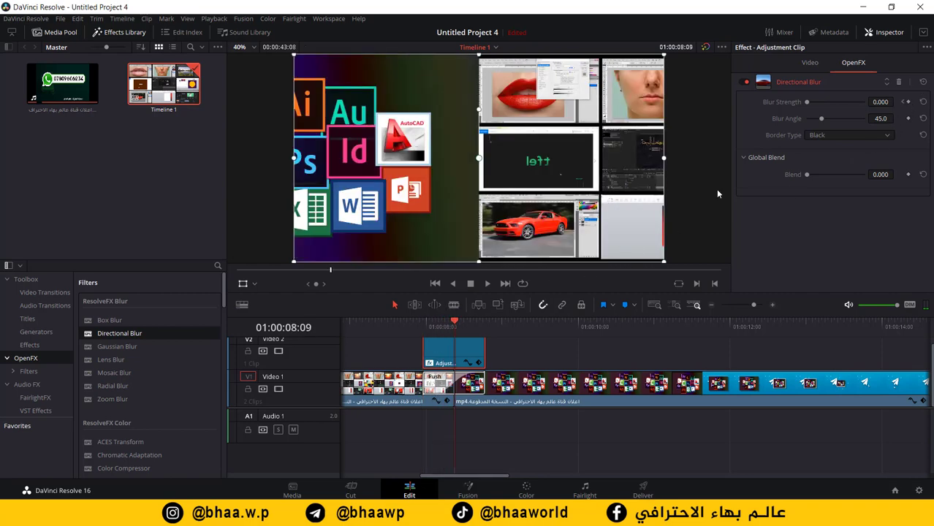
{"action": "left_click_drag", "start_coordinate": [807, 102], "coordinate": [831, 105]}
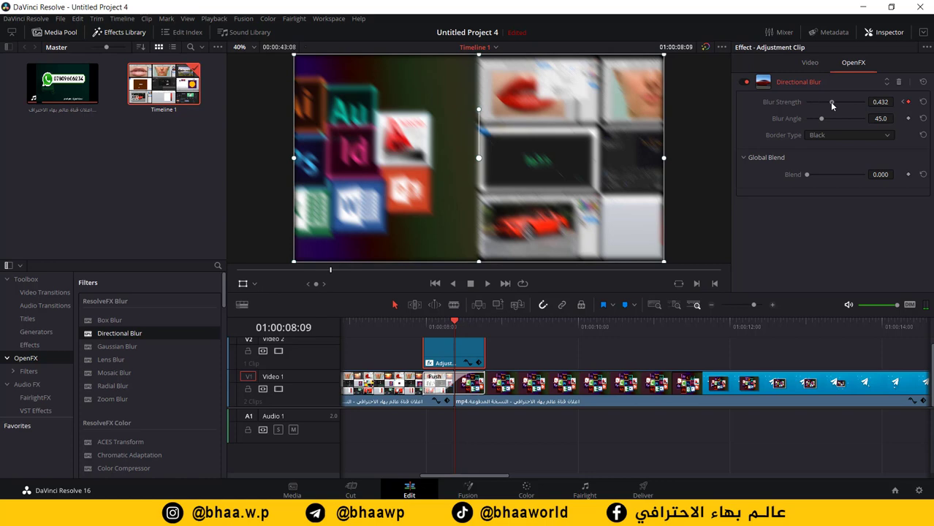
{"action": "left_click_drag", "start_coordinate": [831, 105], "coordinate": [833, 106]}
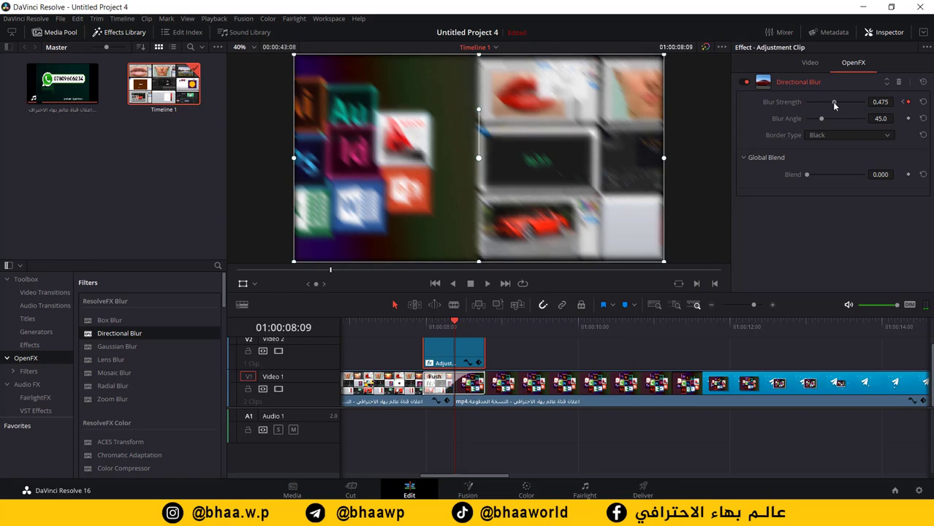
Step: Set the Blur Strength to 0 at the adjustment clip's end, 01:00:08:19, and play back the animated blur
{"action": "left_click_drag", "start_coordinate": [450, 318], "coordinate": [484, 317]}
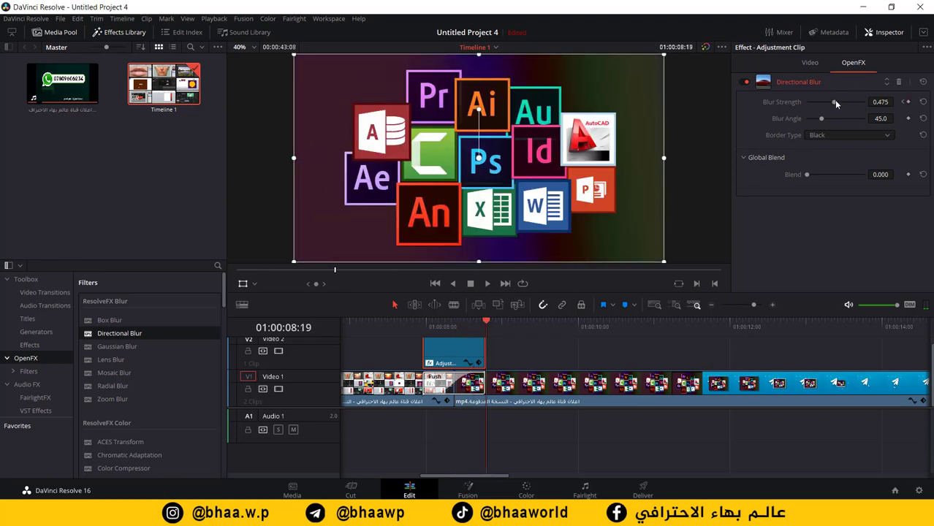
{"action": "left_click_drag", "start_coordinate": [833, 101], "coordinate": [800, 105]}
{"action": "left_click_drag", "start_coordinate": [485, 320], "coordinate": [429, 326]}
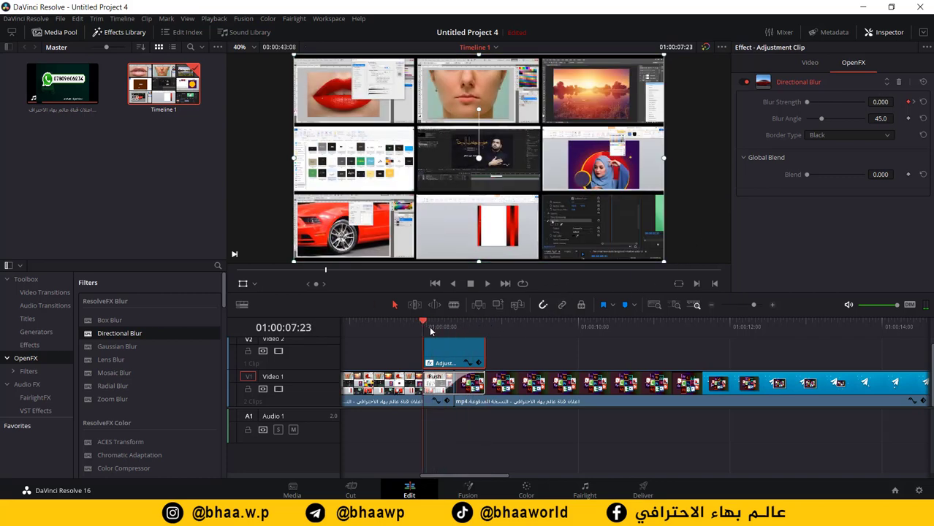
{"action": "key", "text": "space"}
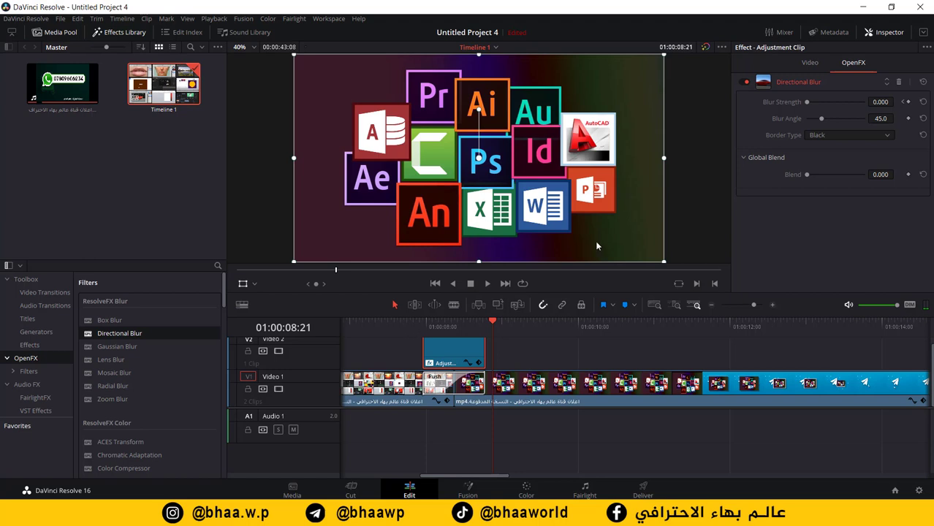
Step: Raise the middle Blur Strength keyframe at 01:00:08:09 to 0.8
{"action": "left_click_drag", "start_coordinate": [494, 321], "coordinate": [454, 321]}
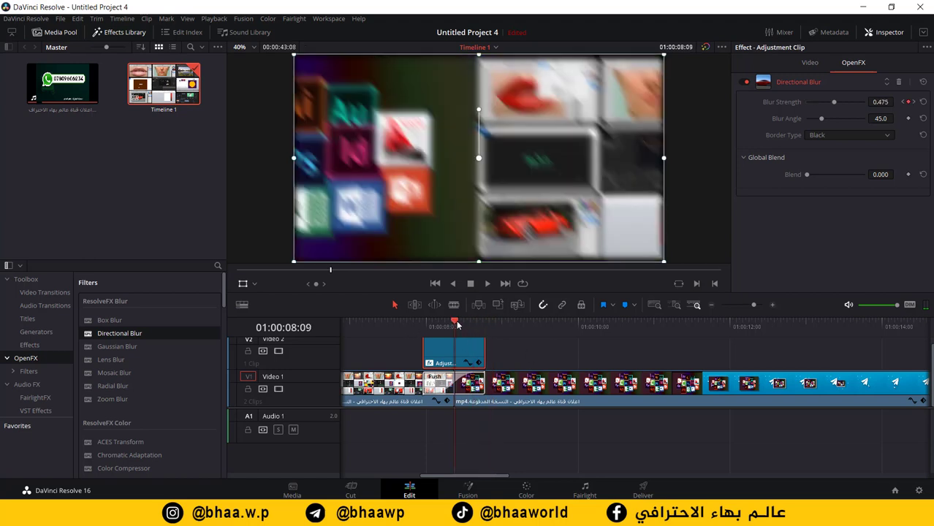
{"action": "left_click_drag", "start_coordinate": [837, 103], "coordinate": [840, 100]}
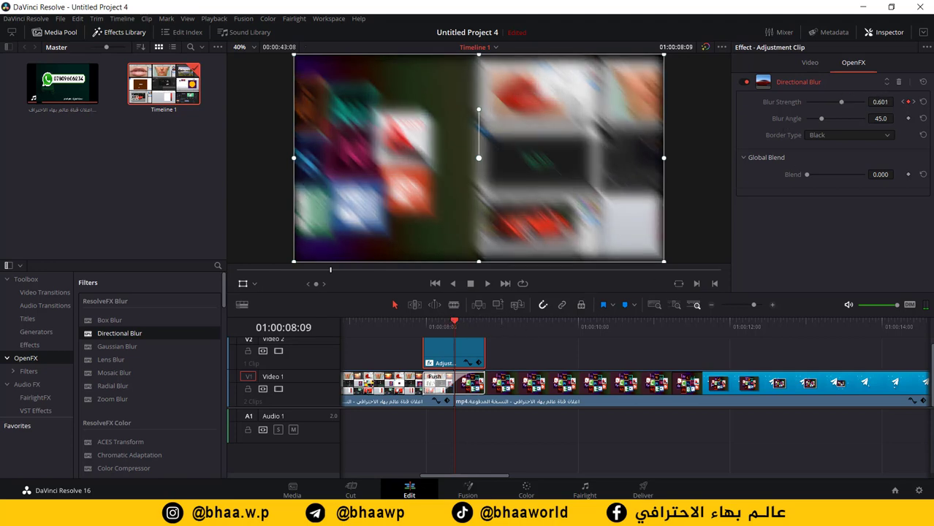
{"action": "left_click", "coordinate": [880, 102]}
{"action": "type", "text": "0.8"}
{"action": "key", "text": "Return"}
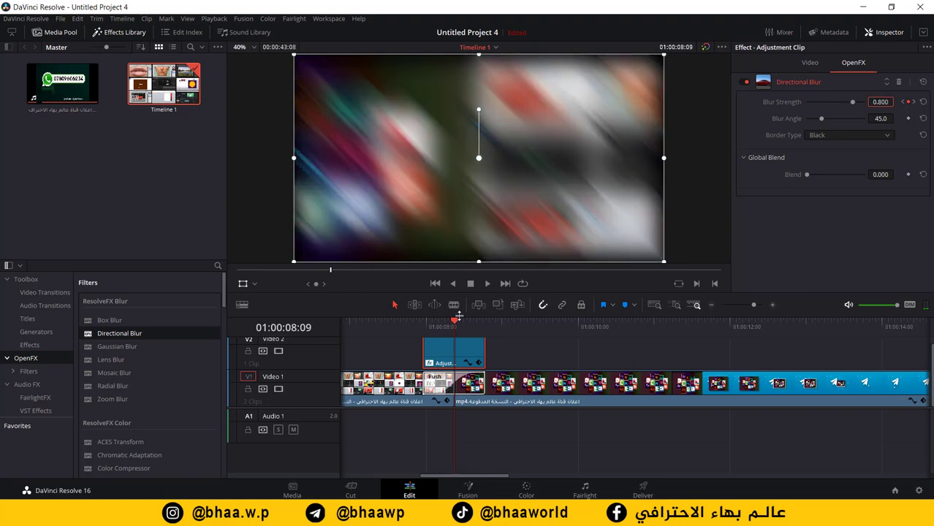
Step: Set the Directional Blur's Blur Angle to 180 on the adjustment clip
{"action": "left_click_drag", "start_coordinate": [458, 320], "coordinate": [423, 329]}
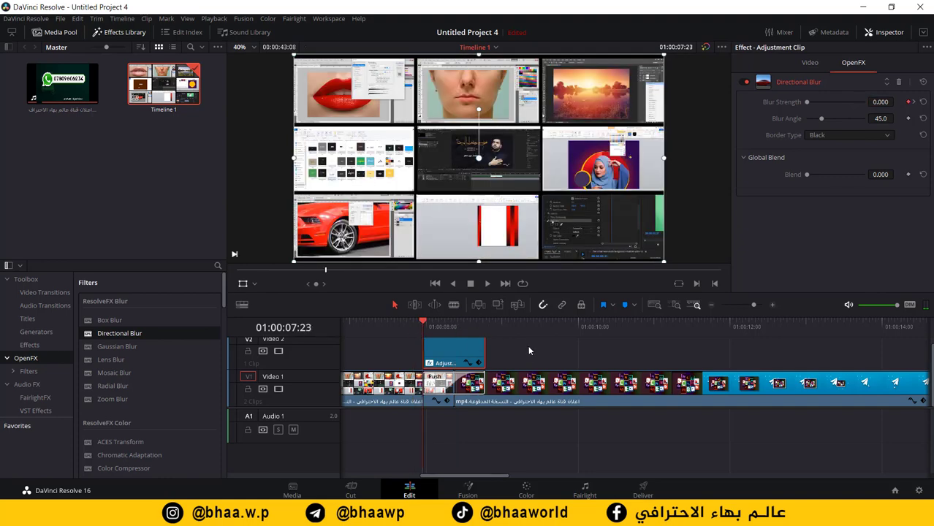
{"action": "left_click", "coordinate": [879, 119]}
{"action": "double_click", "coordinate": [880, 118]}
{"action": "type", "text": "180"}
{"action": "key", "text": "Return"}
Step: Import the audio file "y2mate.com - punch sound effect 1.mp3" into the media pool
{"action": "left_click", "coordinate": [102, 172]}
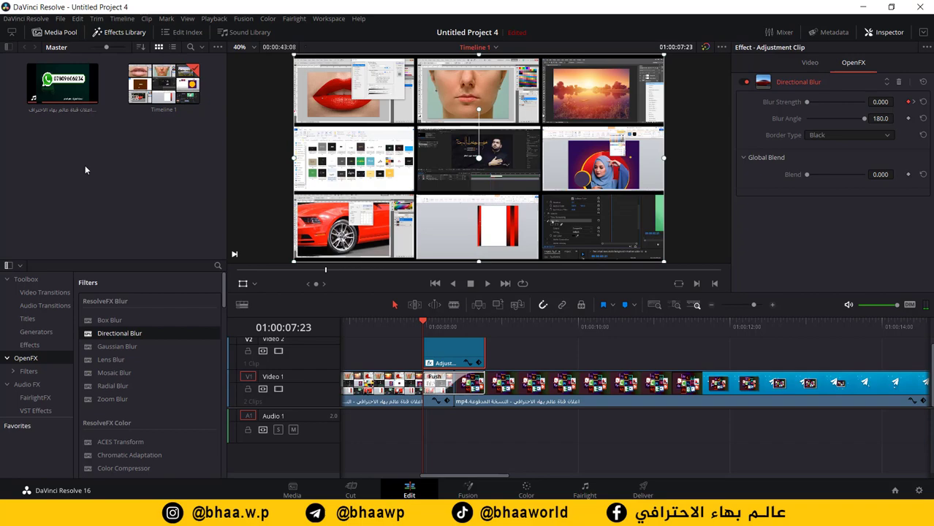
{"action": "key", "text": "ctrl+i"}
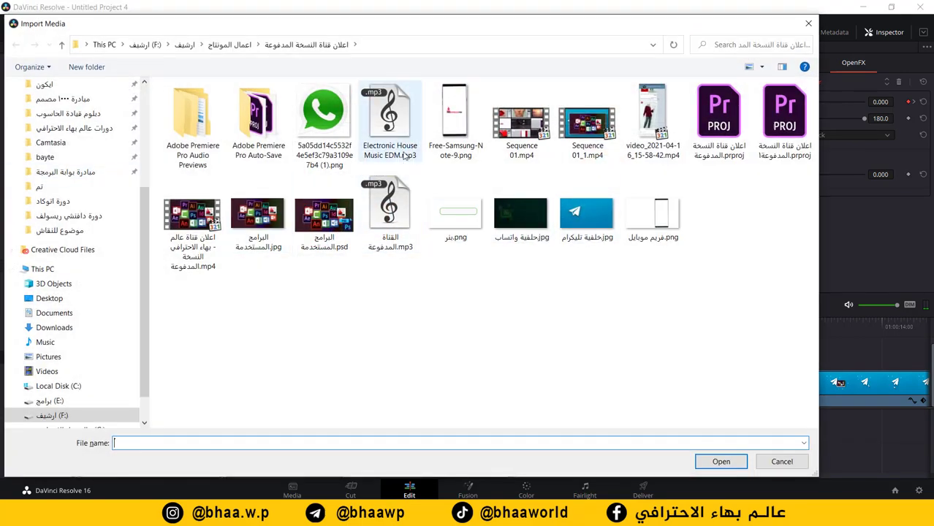
{"action": "double_click", "coordinate": [391, 121]}
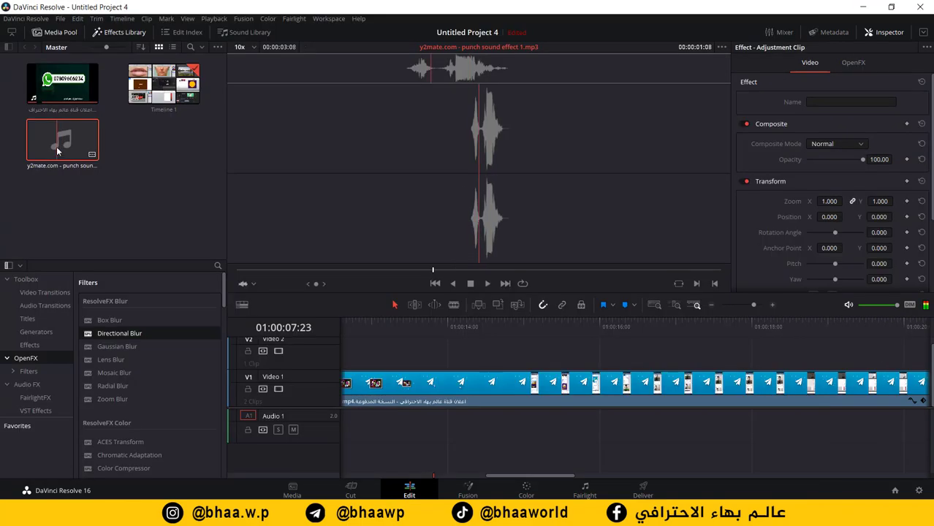
Step: Place the punch sound effect on Audio 1, align it under the Push transition, and play back the result
{"action": "left_click_drag", "start_coordinate": [56, 146], "coordinate": [444, 470]}
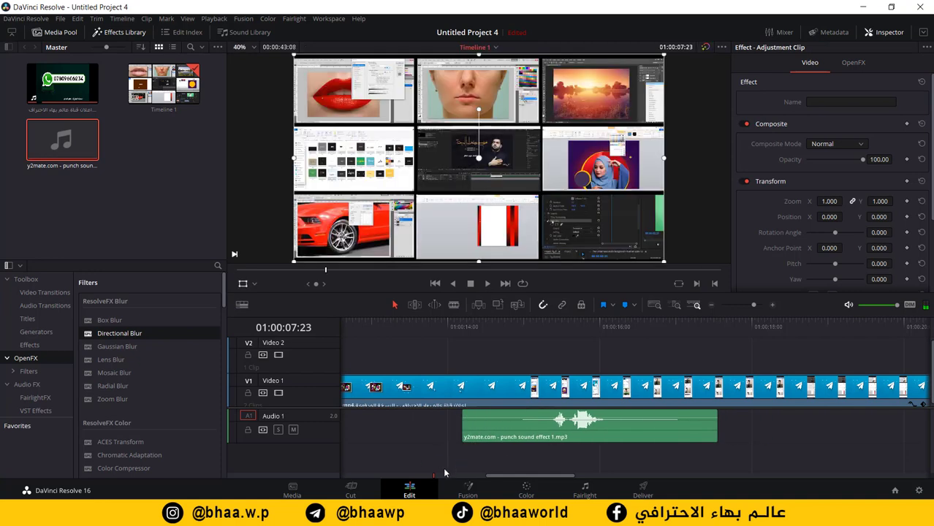
{"action": "left_click_drag", "start_coordinate": [523, 474], "coordinate": [503, 477]}
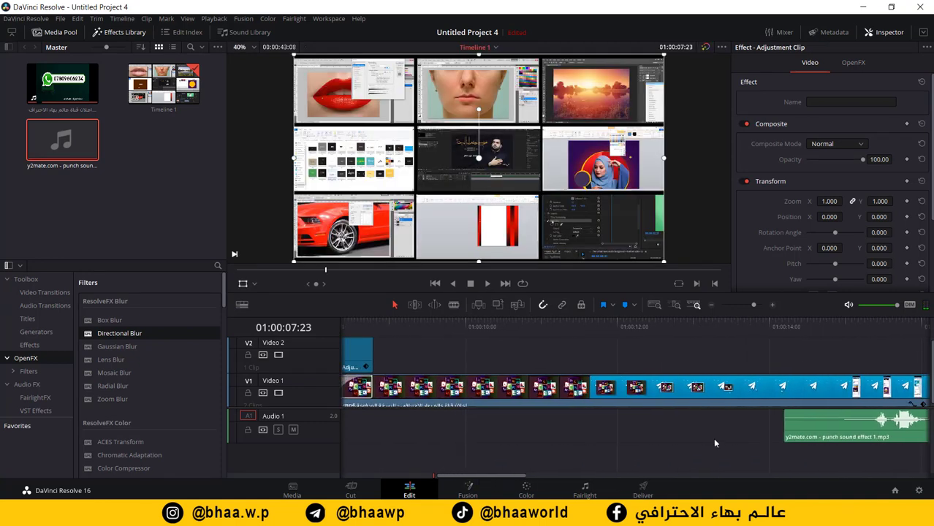
{"action": "left_click_drag", "start_coordinate": [821, 427], "coordinate": [740, 422]}
{"action": "left_click_drag", "start_coordinate": [417, 477], "coordinate": [443, 473]}
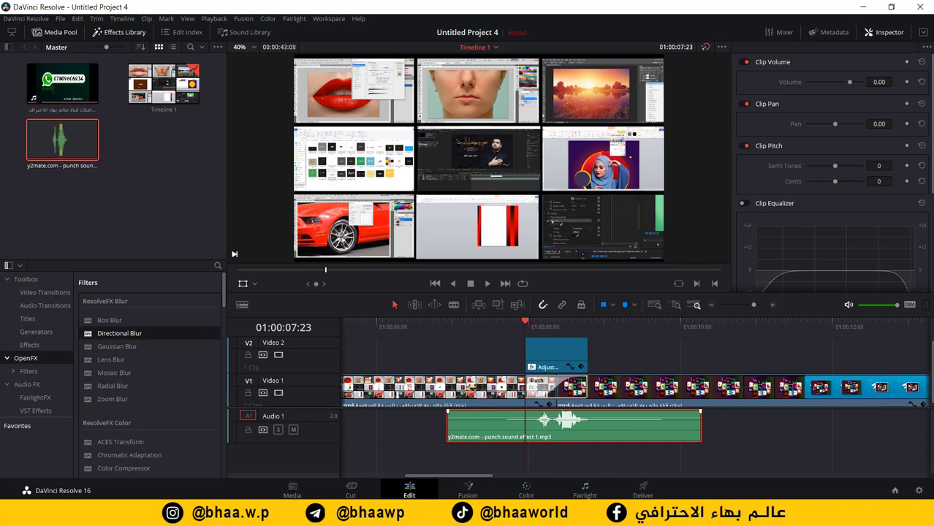
{"action": "left_click_drag", "start_coordinate": [576, 436], "coordinate": [567, 436]}
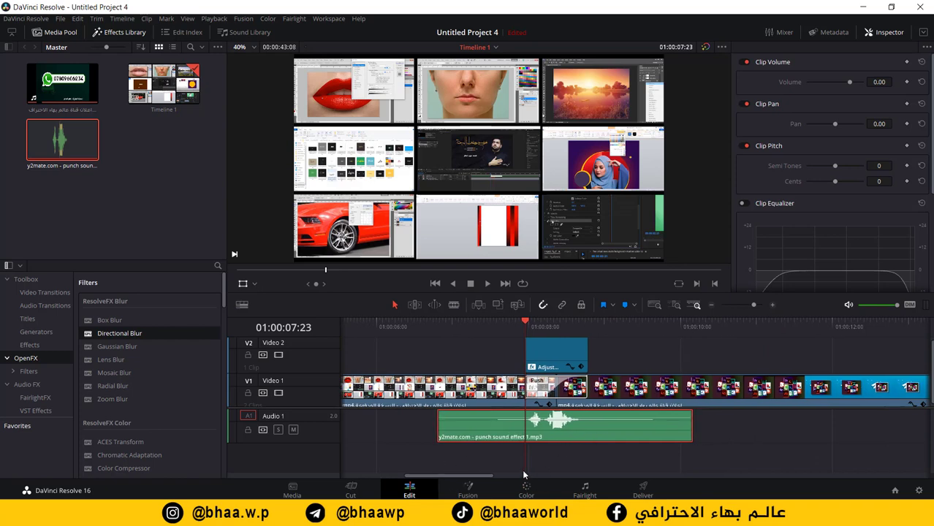
{"action": "left_click", "coordinate": [475, 322]}
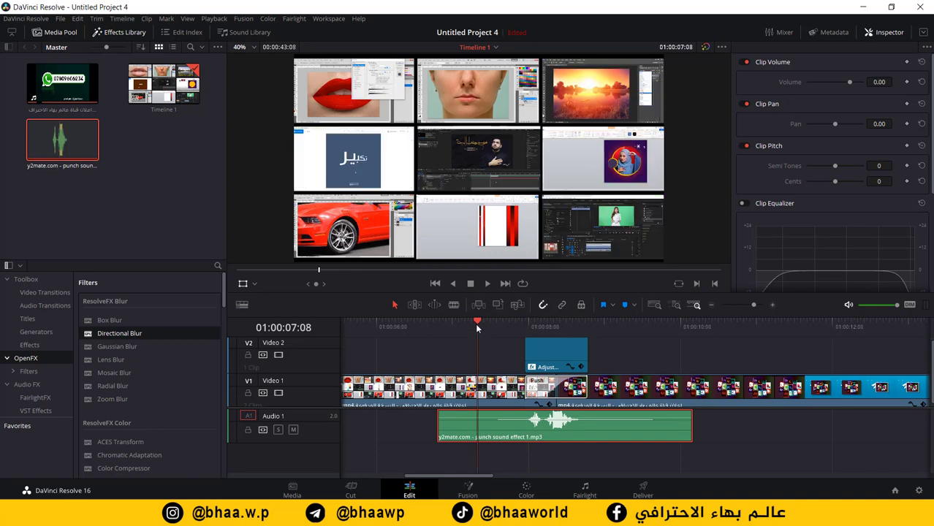
{"action": "key", "text": "space"}
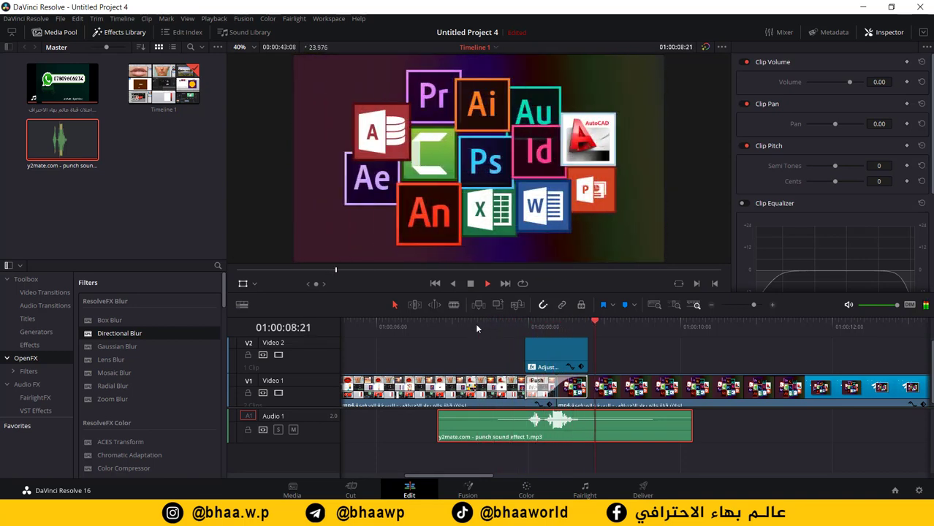
{"action": "key", "text": "space"}
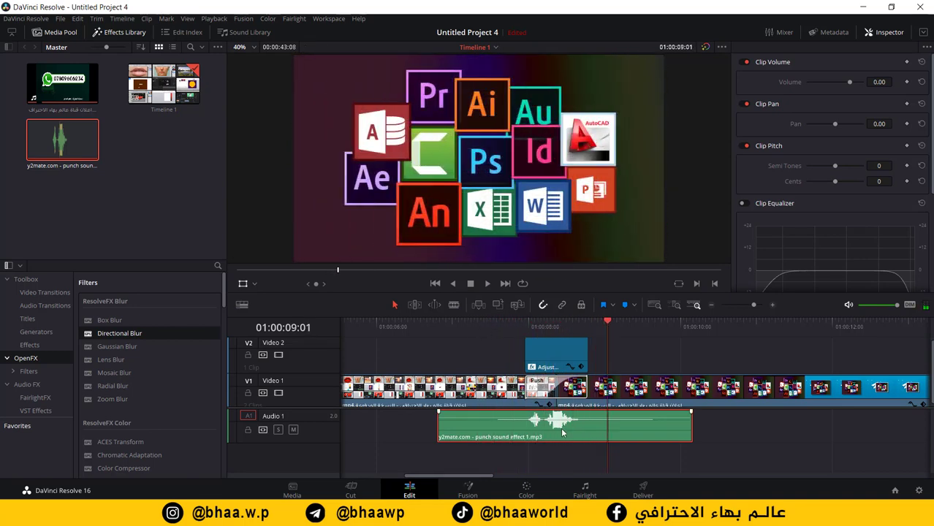
Step: Shift the punch sound clip slightly earlier and play the transition from 01:00:07:16 to check the sync
{"action": "left_click_drag", "start_coordinate": [559, 432], "coordinate": [553, 432]}
{"action": "left_click", "coordinate": [499, 322]}
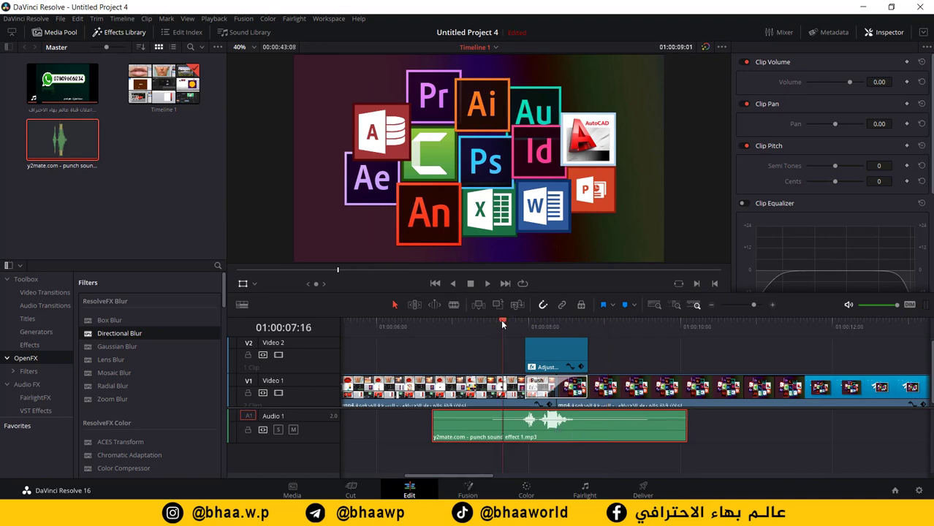
{"action": "key", "text": "space"}
{"action": "key", "text": "space"}
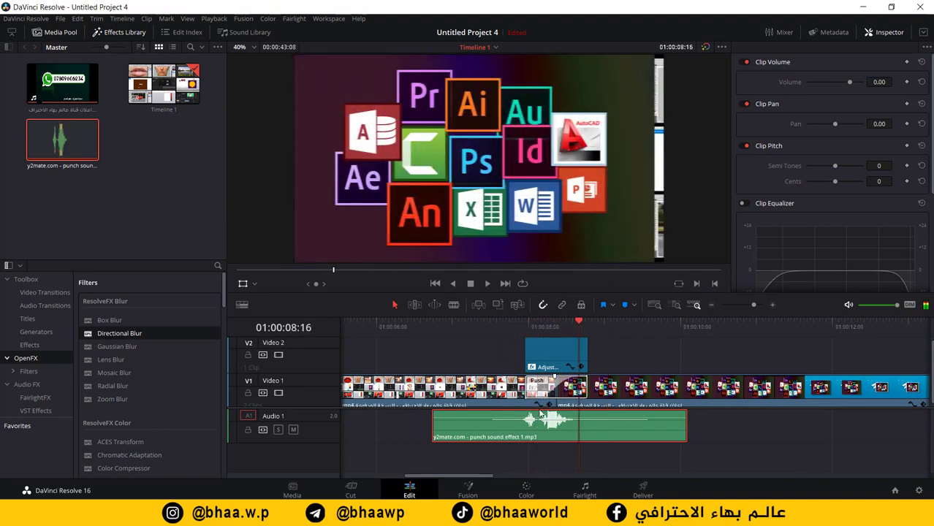
Step: Trim the punch sound's start up to its second, louder burst, move it slightly later under the adjustment clip, and play it back
{"action": "left_click_drag", "start_coordinate": [544, 438], "coordinate": [557, 446]}
{"action": "left_click_drag", "start_coordinate": [513, 321], "coordinate": [507, 322]}
{"action": "left_click_drag", "start_coordinate": [445, 432], "coordinate": [563, 436]}
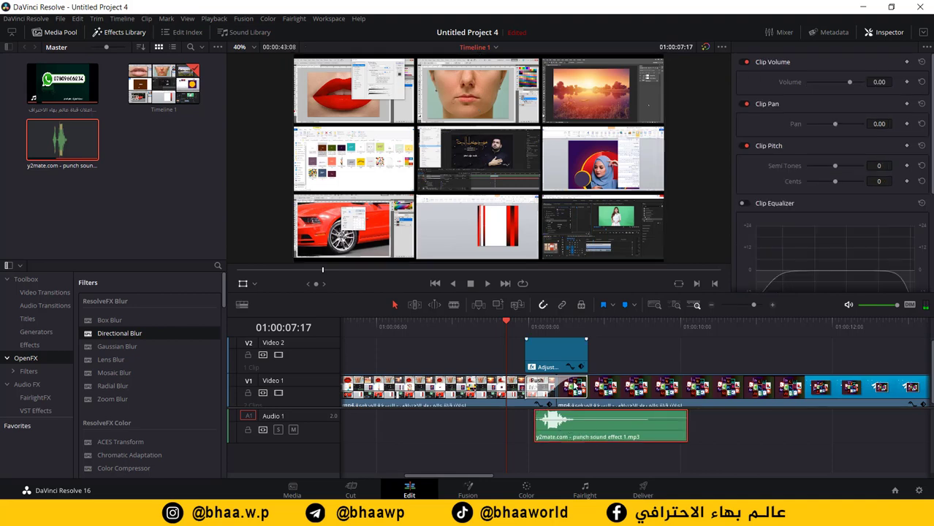
{"action": "key", "text": "period"}
{"action": "key", "text": "period"}
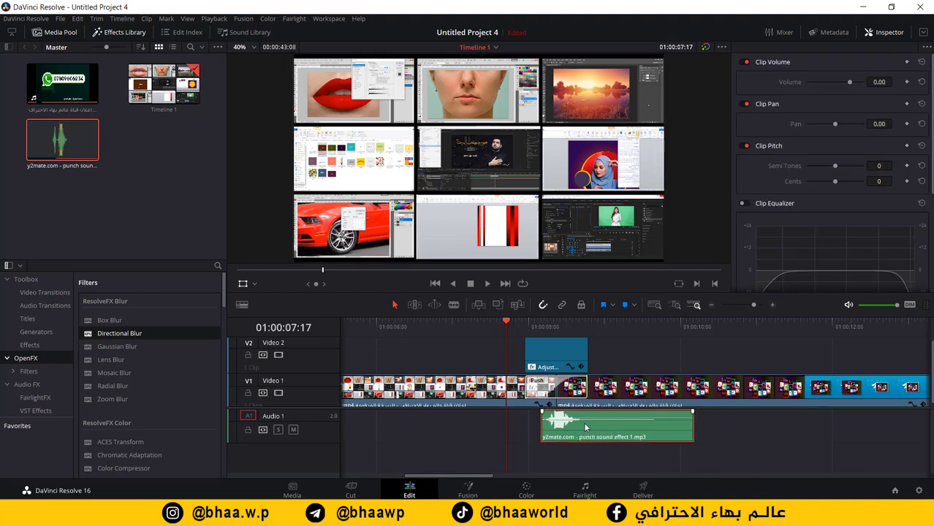
{"action": "key", "text": "space"}
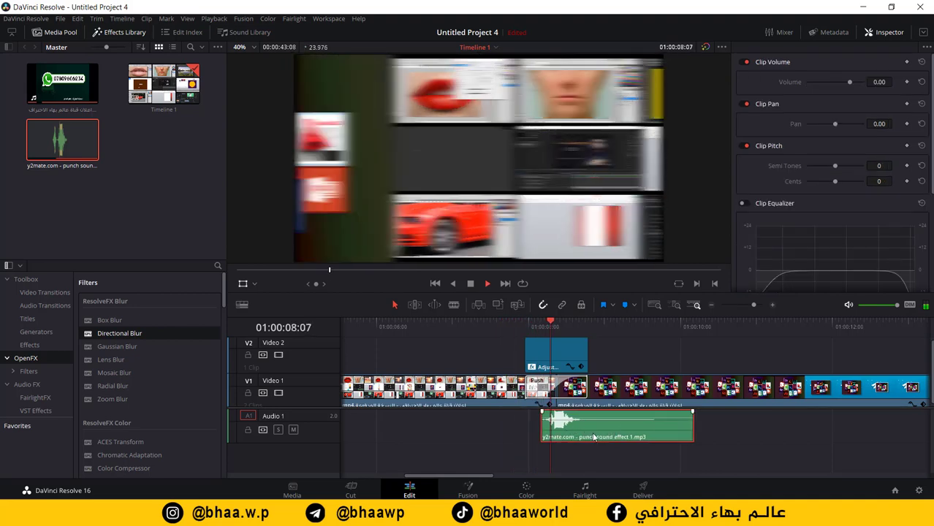
Step: Try the trimmed punch sound slightly earlier under the adjustment clip and play back the transition
{"action": "key", "text": "comma"}
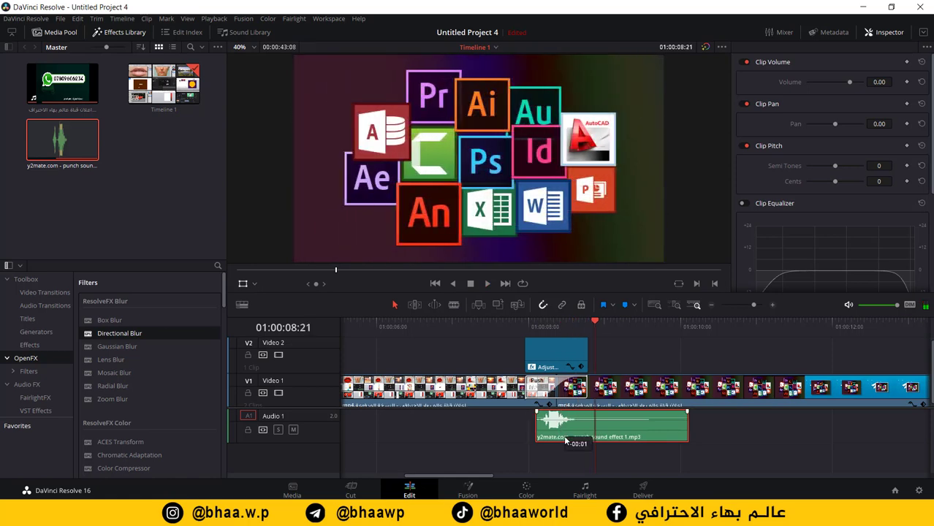
{"action": "left_click", "coordinate": [521, 323]}
{"action": "key", "text": "space"}
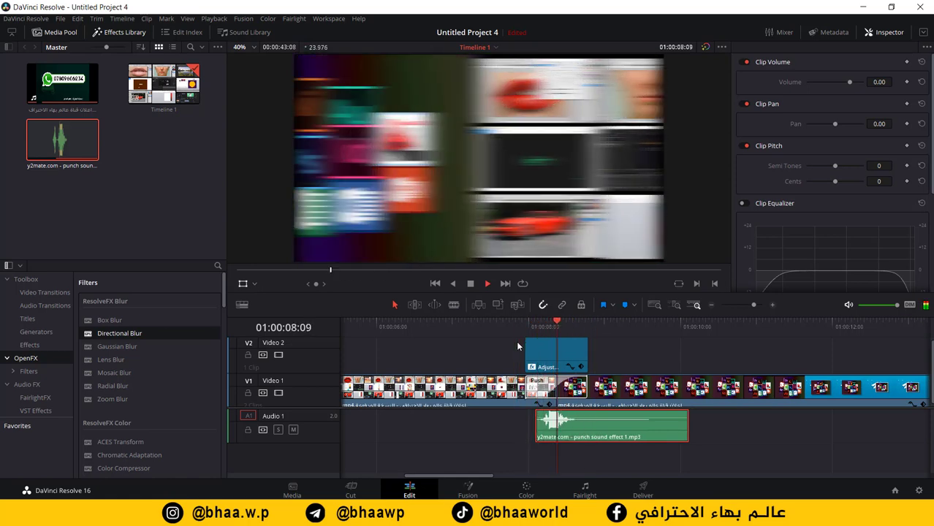
{"action": "key", "text": "space"}
Step: Move the trimmed punch sound slightly later within the Push transition and replay the section to check its timing
{"action": "mouse_move", "coordinate": [570, 436]}
{"action": "left_mouse_down"}
{"action": "mouse_move", "coordinate": [559, 435]}
{"action": "mouse_move", "coordinate": [575, 436]}
{"action": "left_mouse_up"}
{"action": "left_click", "coordinate": [521, 325]}
{"action": "key", "text": "space"}
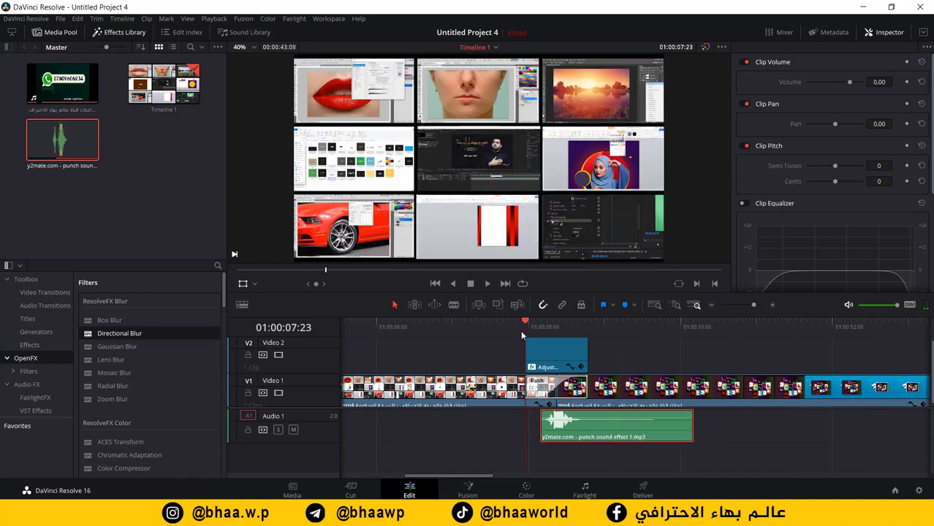
{"action": "key", "text": "space"}
{"action": "left_click_drag", "start_coordinate": [523, 315], "coordinate": [515, 323]}
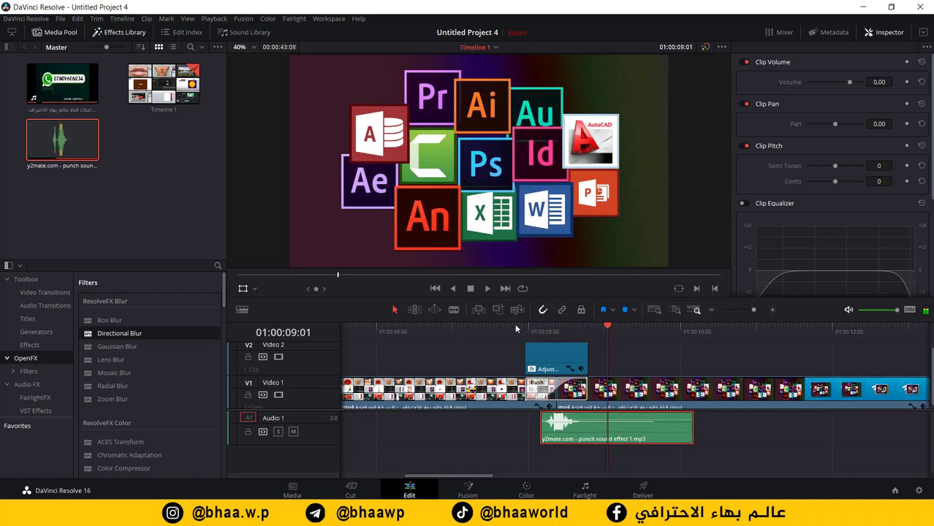
{"action": "left_click", "coordinate": [501, 330]}
{"action": "key", "text": "space"}
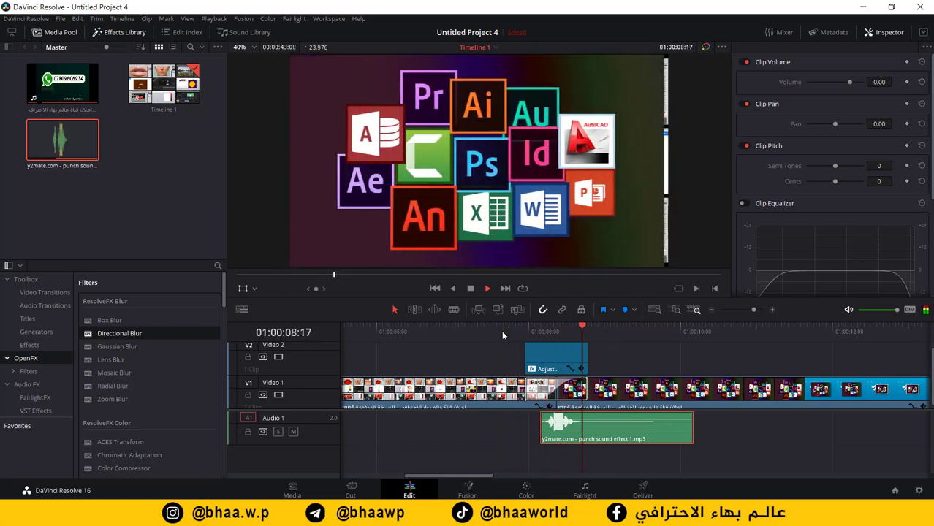
{"action": "key", "text": "space"}
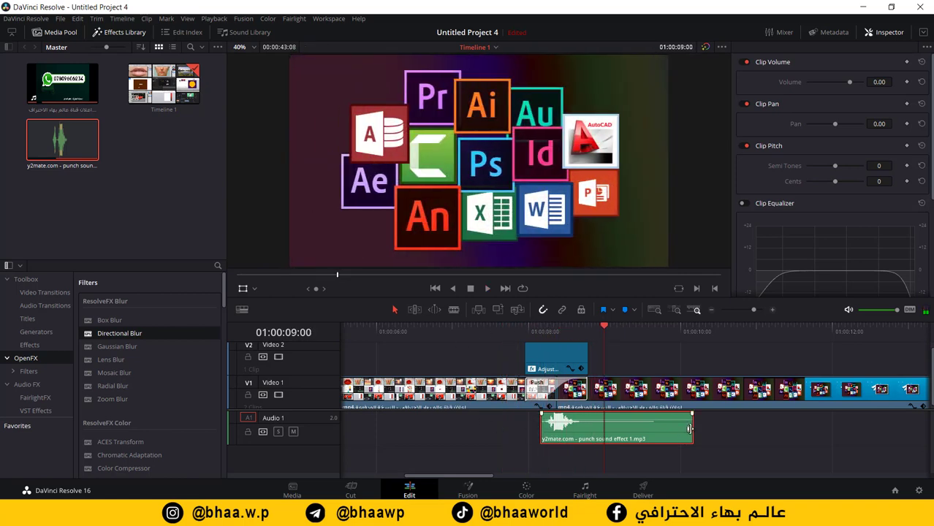
Step: Trim the punch sound's end to match the adjustment clip's end, and play the transition from 01:00:07:19
{"action": "left_click_drag", "start_coordinate": [691, 426], "coordinate": [592, 425]}
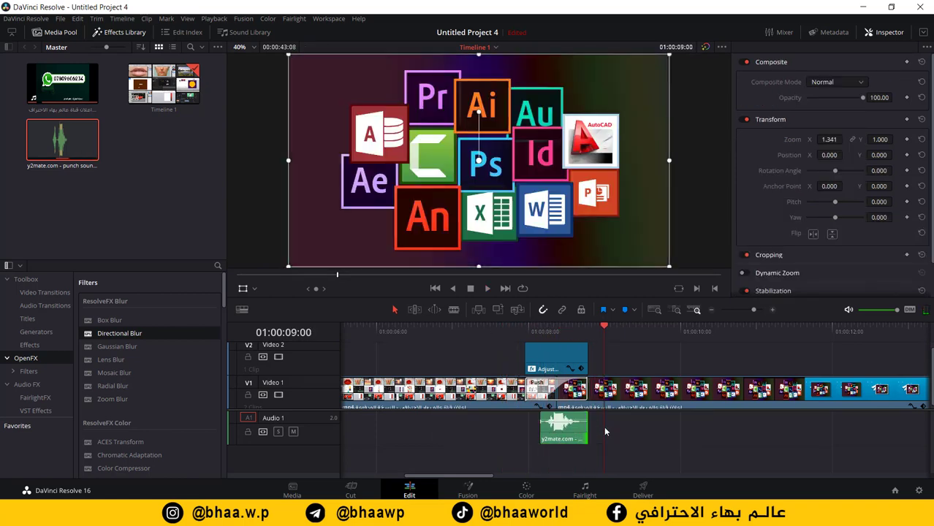
{"action": "left_click", "coordinate": [512, 328]}
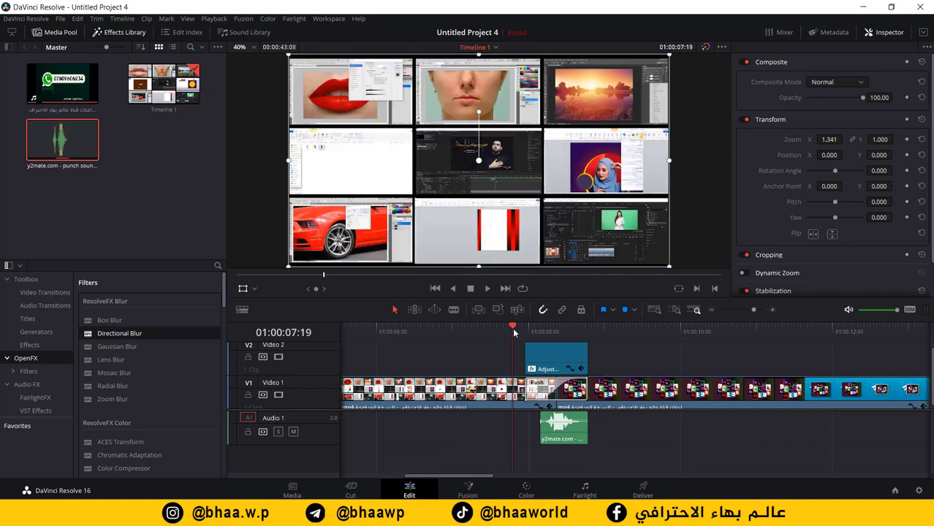
{"action": "key", "text": "space"}
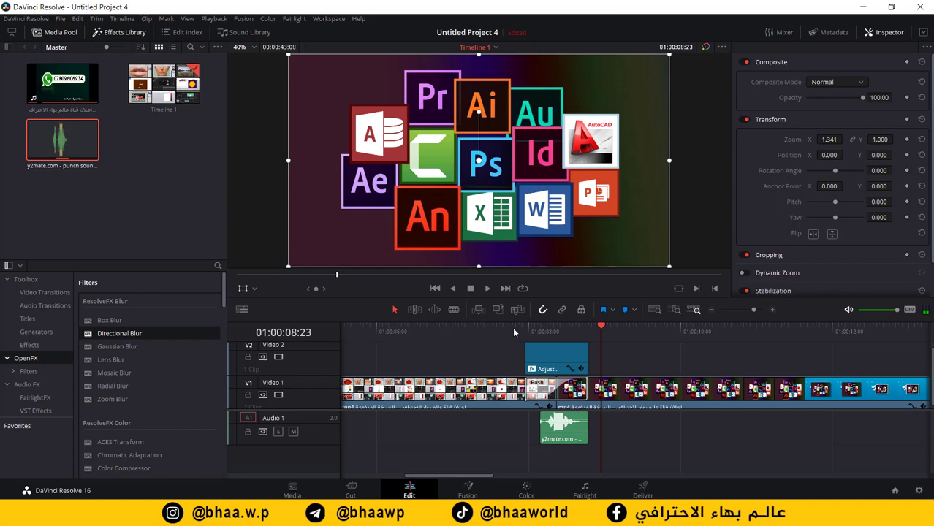
{"action": "left_click", "coordinate": [575, 361]}
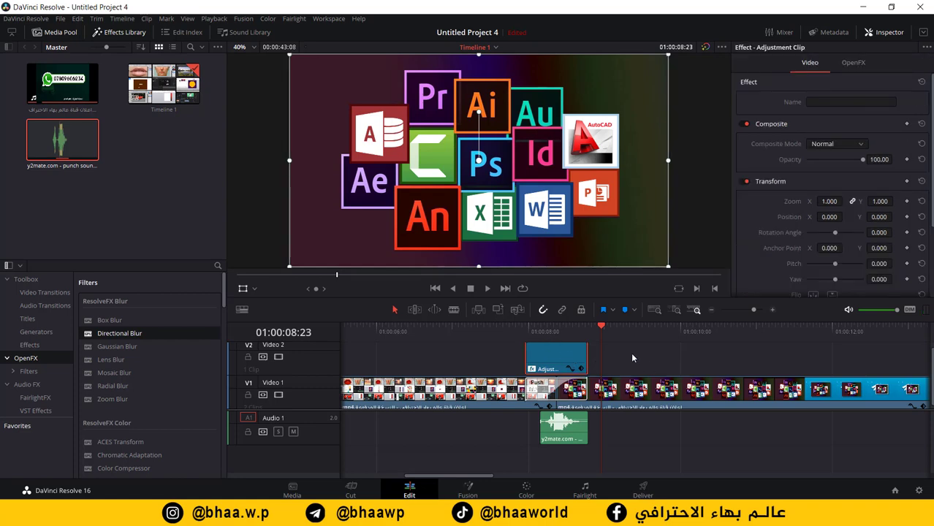
{"action": "key", "text": "ctrl+z"}
{"action": "key", "text": "ctrl+z"}
{"action": "key", "text": "ctrl+z"}
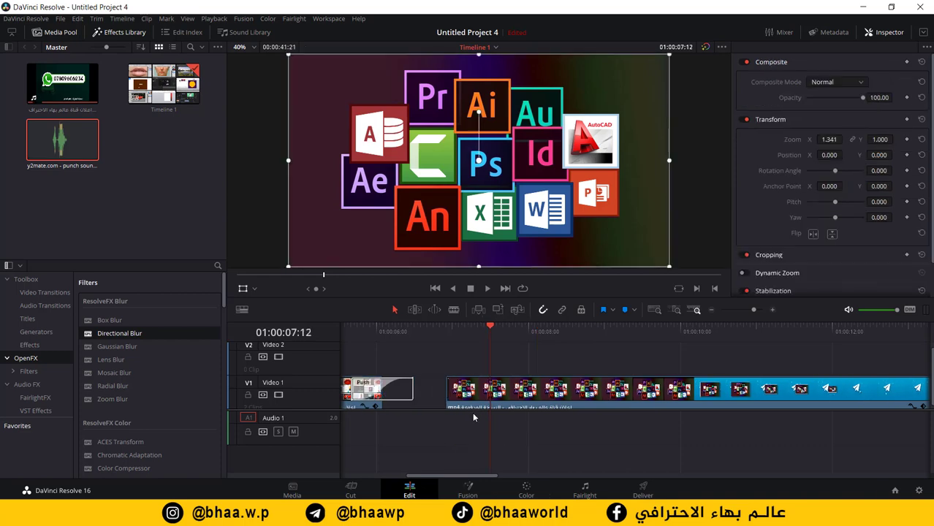
{"action": "key", "text": "ctrl+shift+z"}
{"action": "key", "text": "ctrl+shift+z"}
{"action": "key", "text": "ctrl+shift+z"}
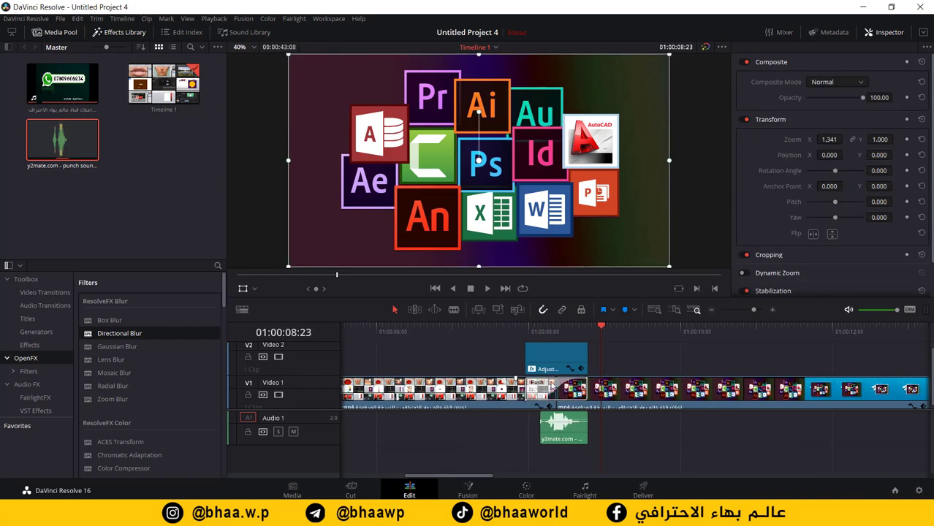
Step: Remove the adjustment clip, the punch sound and the Push transition from the timeline, leaving the plain cut between the two clips
{"action": "left_click", "coordinate": [525, 354]}
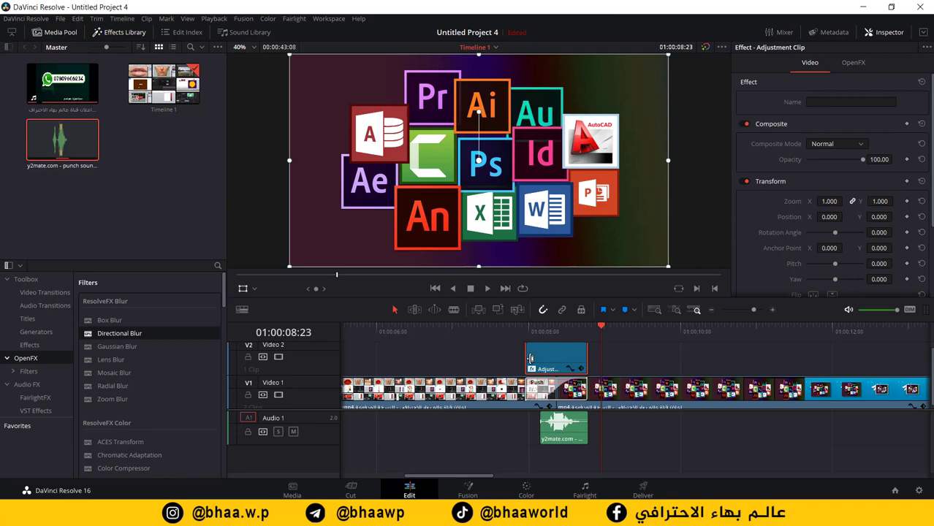
{"action": "key", "text": "ctrl+z"}
{"action": "key", "text": "ctrl+z"}
{"action": "key", "text": "ctrl+z"}
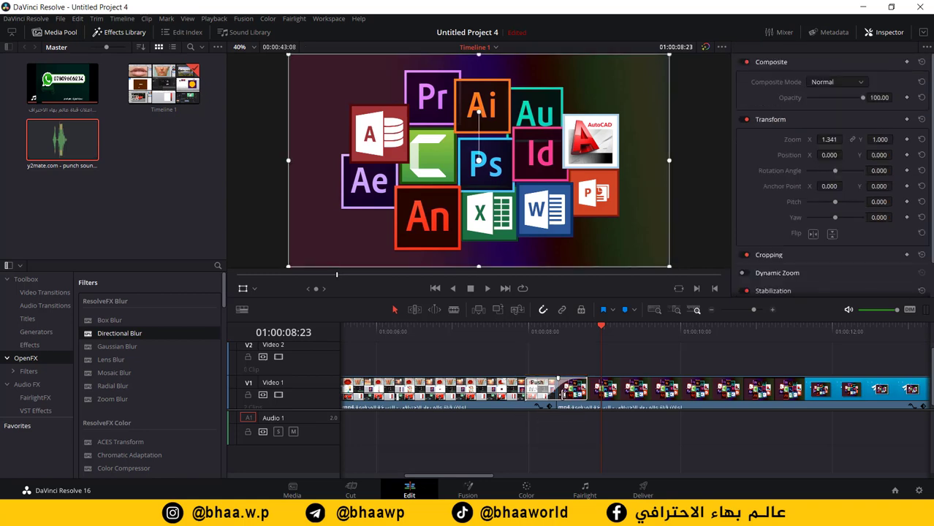
{"action": "key", "text": "ctrl+z"}
{"action": "key", "text": "ctrl+z"}
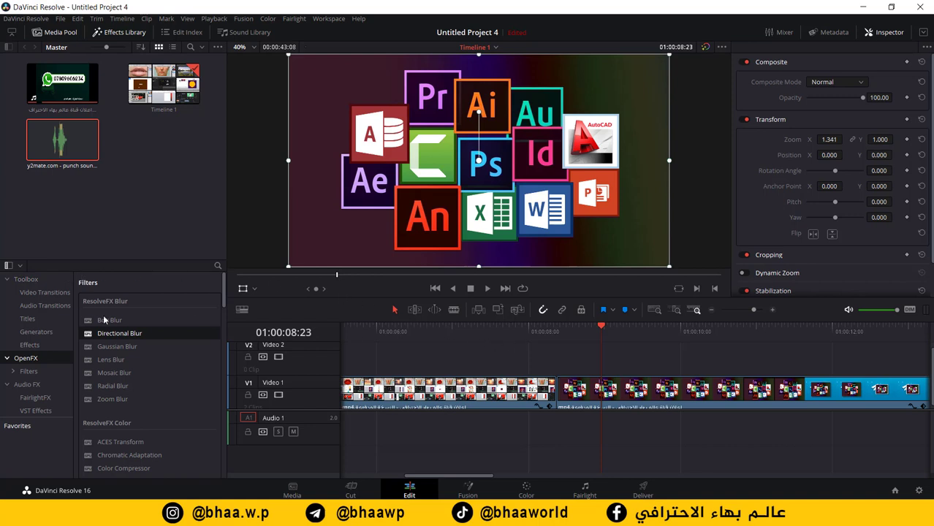
Step: Place a Solid Color generator on Video 2 and shorten it to just under a second, spanning the cut between the two clips
{"action": "left_click_drag", "start_coordinate": [225, 298], "coordinate": [224, 345]}
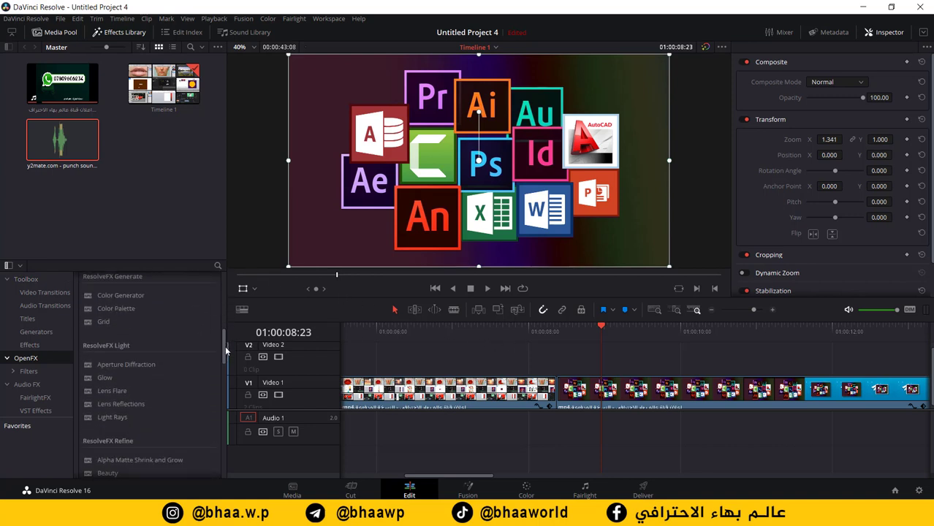
{"action": "left_click", "coordinate": [36, 331]}
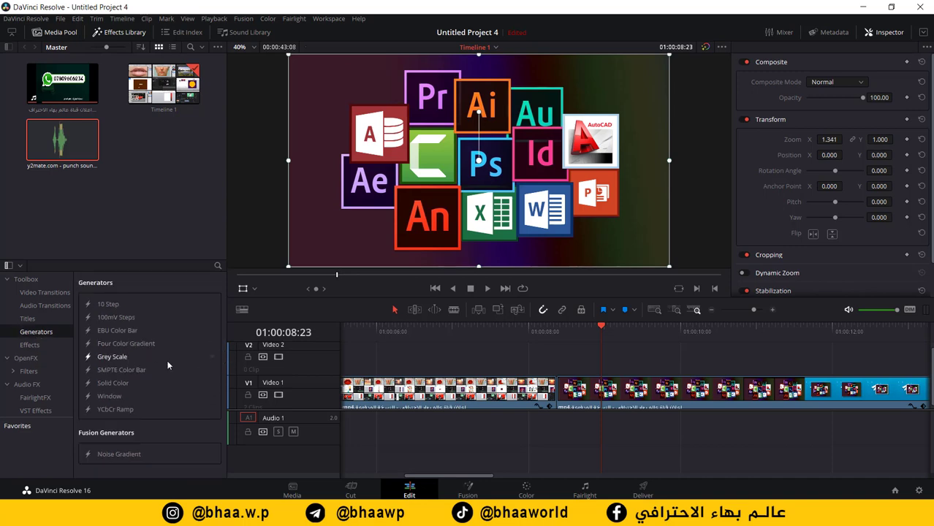
{"action": "left_click_drag", "start_coordinate": [104, 382], "coordinate": [526, 358]}
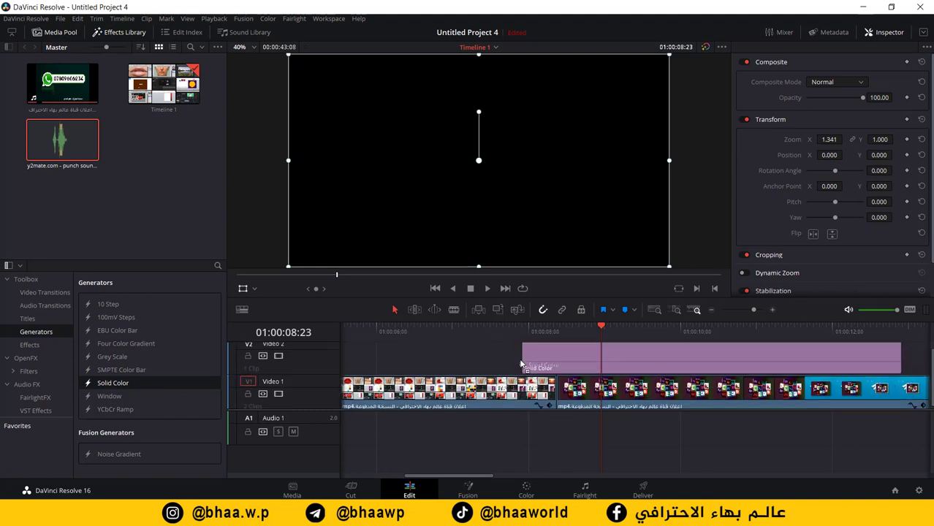
{"action": "left_click", "coordinate": [657, 357]}
{"action": "left_click_drag", "start_coordinate": [897, 348], "coordinate": [563, 352]}
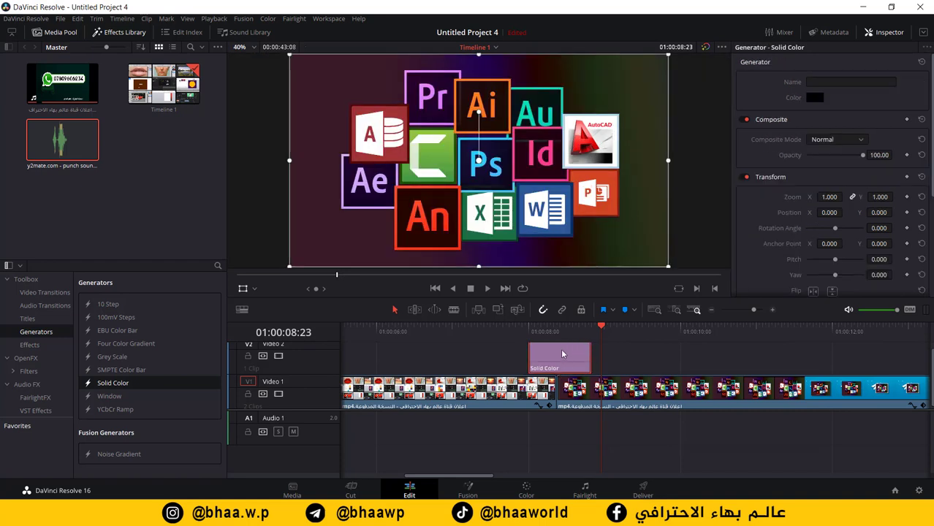
Step: Set the Solid Color generator's color to white (#ffffff)
{"action": "left_click", "coordinate": [557, 330]}
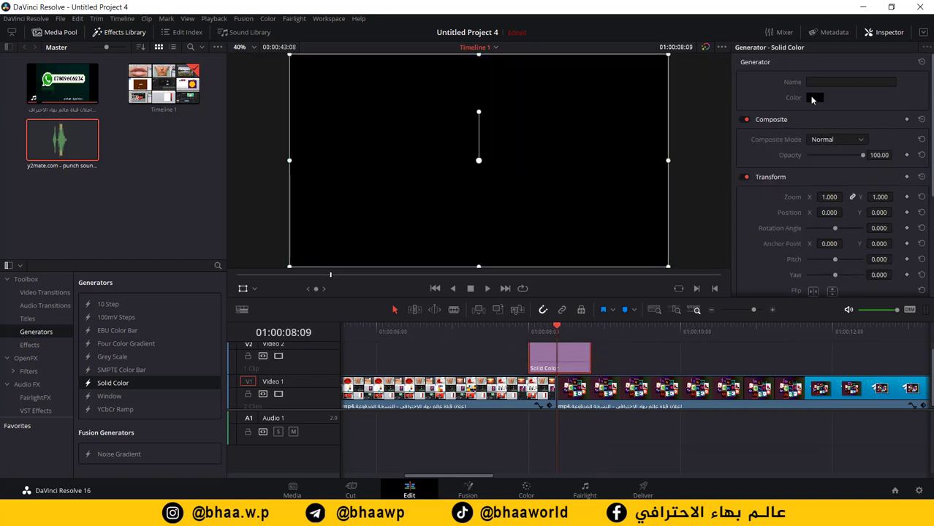
{"action": "left_click", "coordinate": [812, 97]}
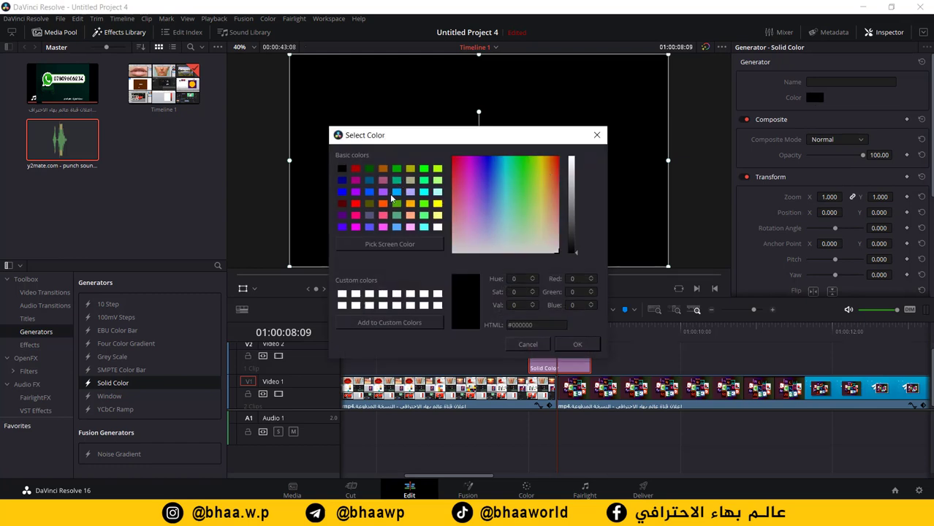
{"action": "left_click", "coordinate": [357, 204]}
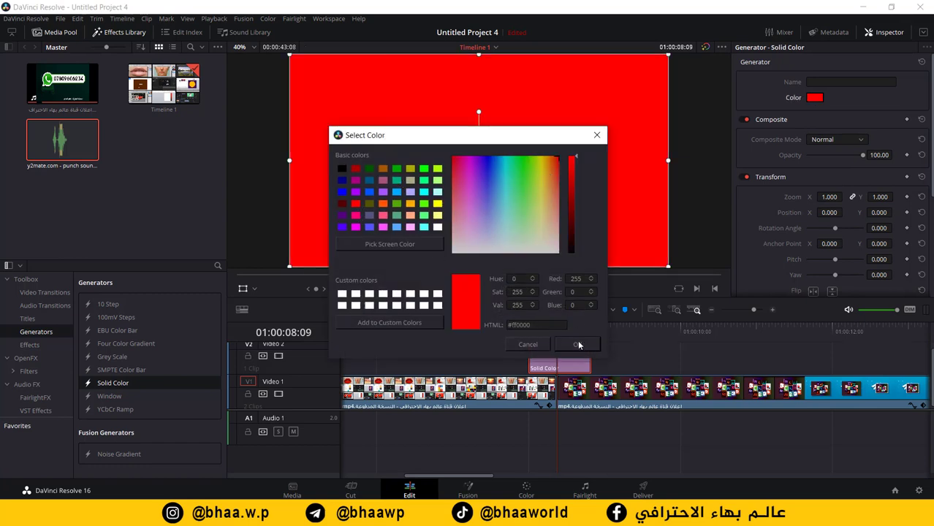
{"action": "left_click_drag", "start_coordinate": [518, 216], "coordinate": [452, 255]}
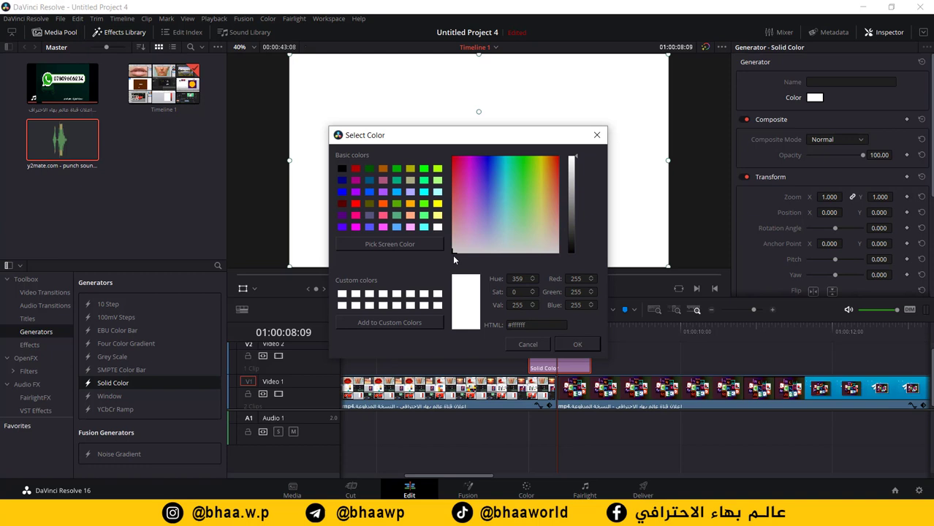
{"action": "left_click", "coordinate": [574, 342]}
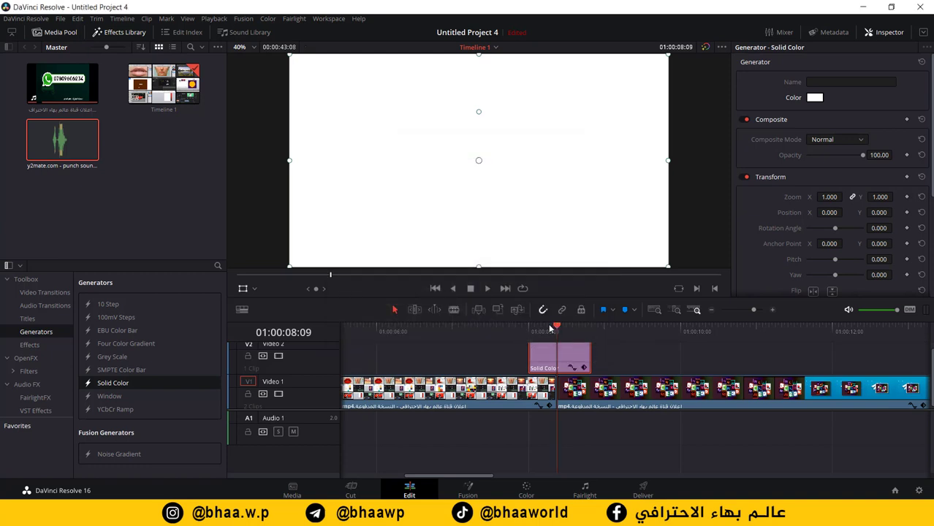
Step: Keyframe the Solid Color's opacity at 0 at 01:00:08:00, 100 at the cut at 01:00:08:09, and 0 at 01:00:08:20
{"action": "key", "text": "Up"}
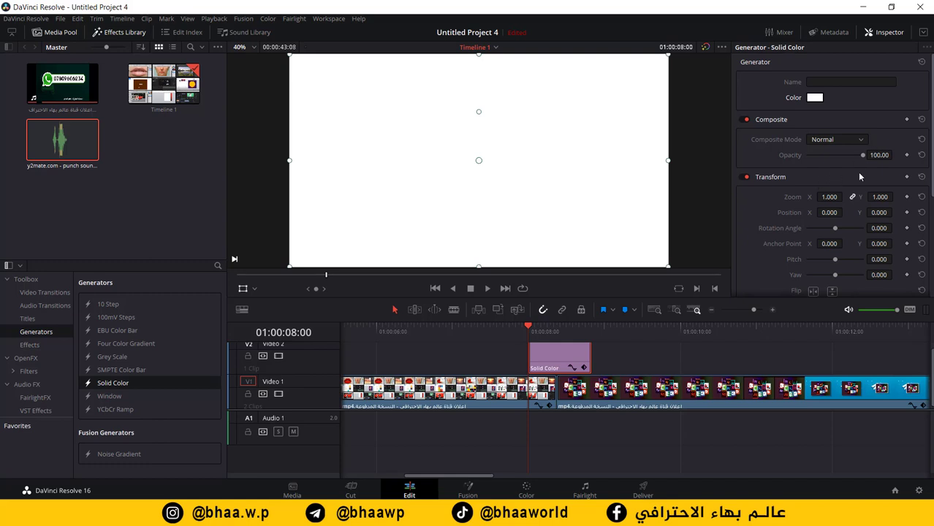
{"action": "left_click", "coordinate": [908, 157]}
{"action": "left_click_drag", "start_coordinate": [862, 155], "coordinate": [733, 159]}
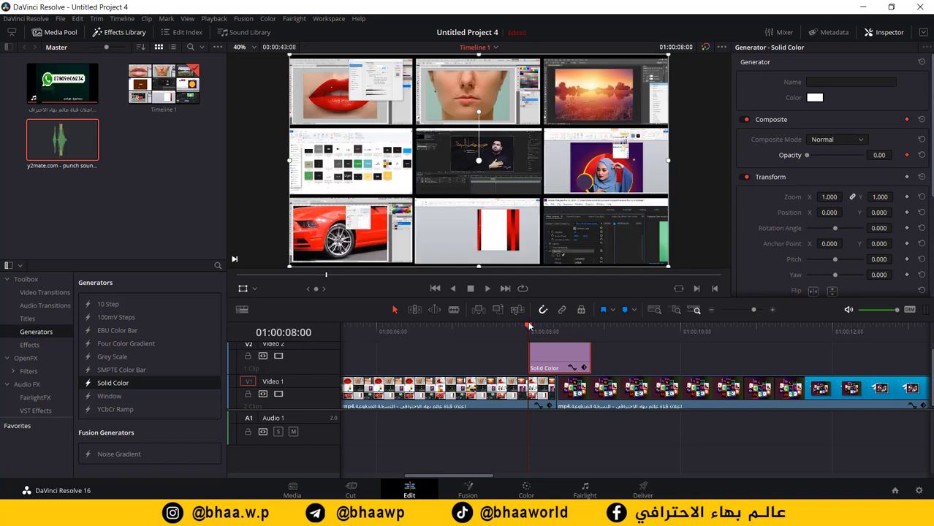
{"action": "left_click_drag", "start_coordinate": [529, 326], "coordinate": [557, 327]}
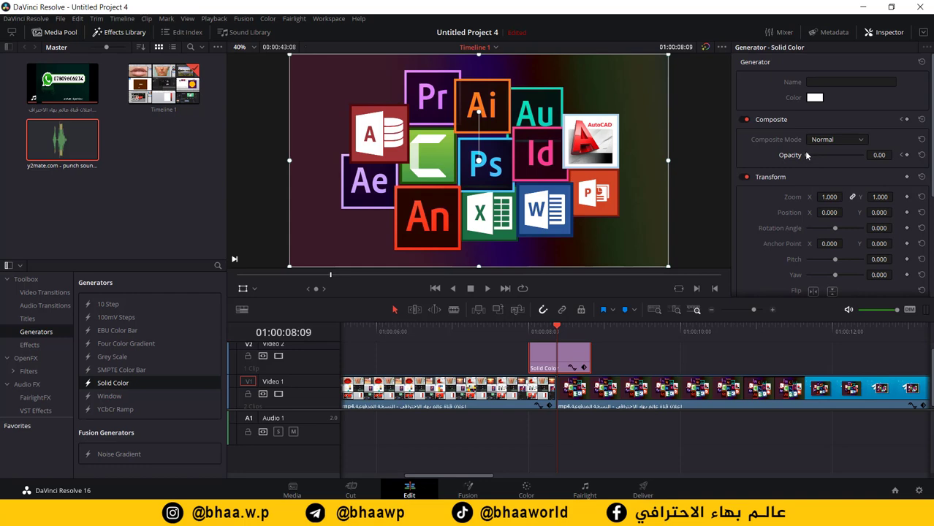
{"action": "left_click_drag", "start_coordinate": [806, 157], "coordinate": [896, 157]}
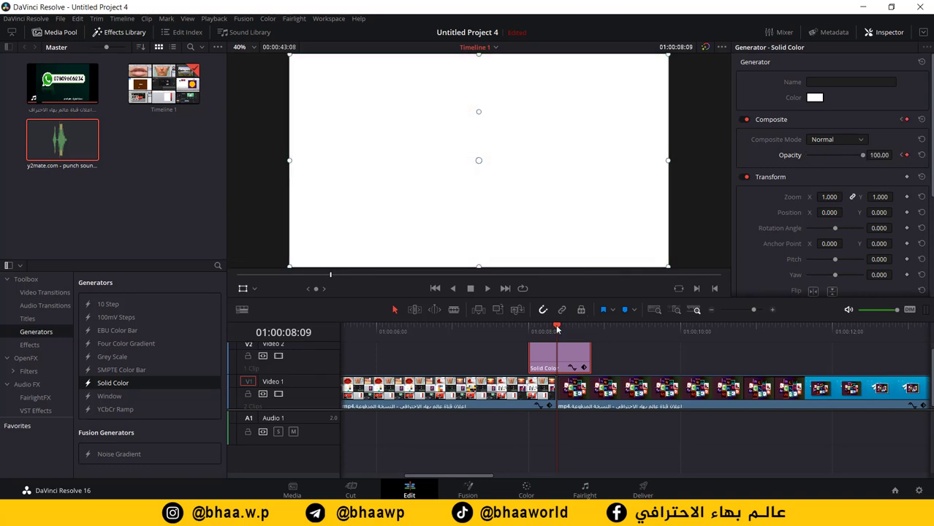
{"action": "left_click_drag", "start_coordinate": [557, 327], "coordinate": [592, 327]}
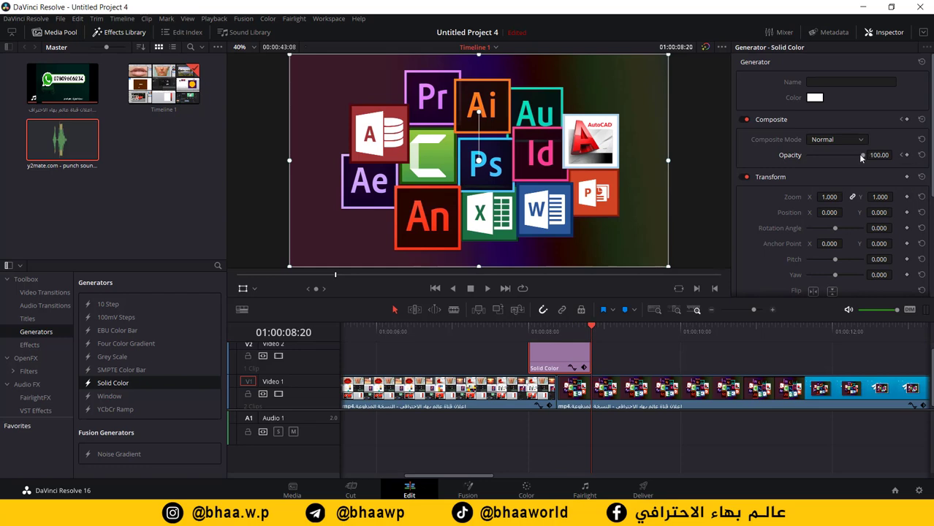
{"action": "left_click_drag", "start_coordinate": [860, 158], "coordinate": [806, 158]}
Step: Play the white flash transition twice, starting at and just before the Solid Color's beginning
{"action": "left_click_drag", "start_coordinate": [596, 331], "coordinate": [530, 334]}
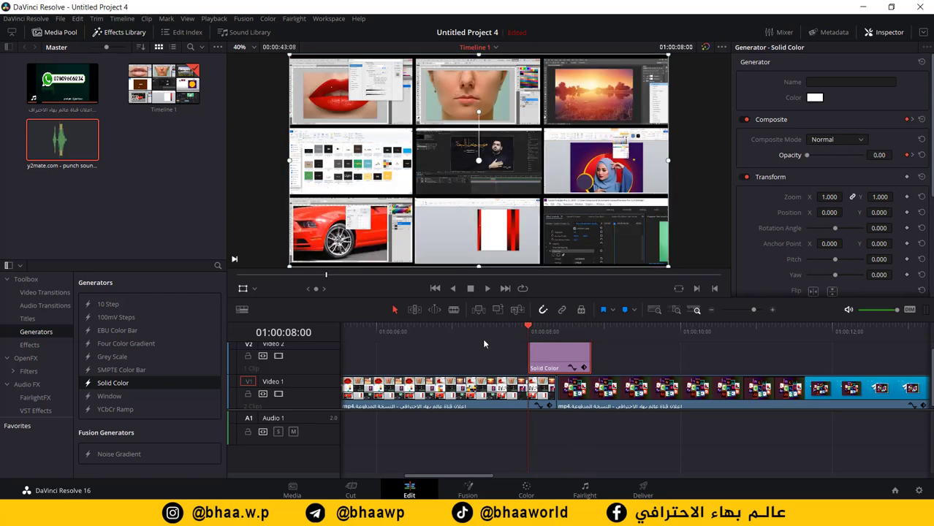
{"action": "key", "text": "space"}
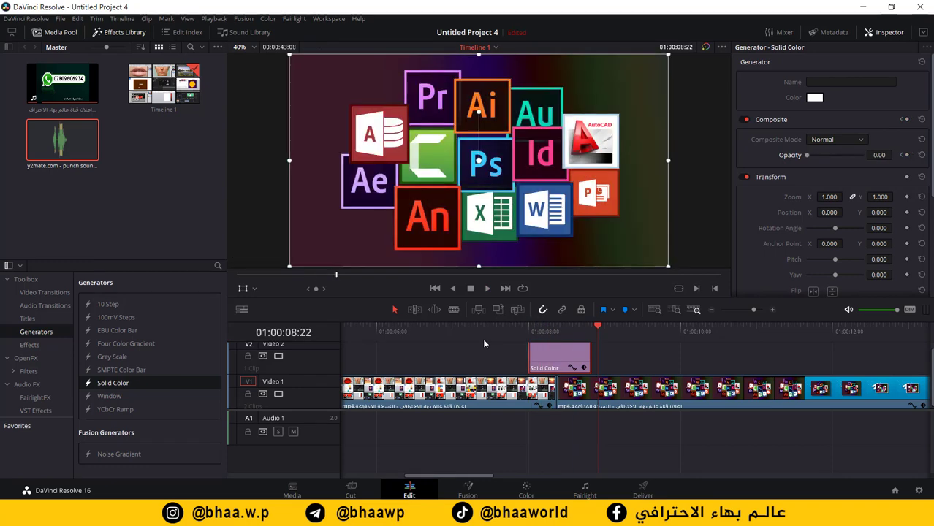
{"action": "left_click", "coordinate": [502, 332]}
{"action": "key", "text": "space"}
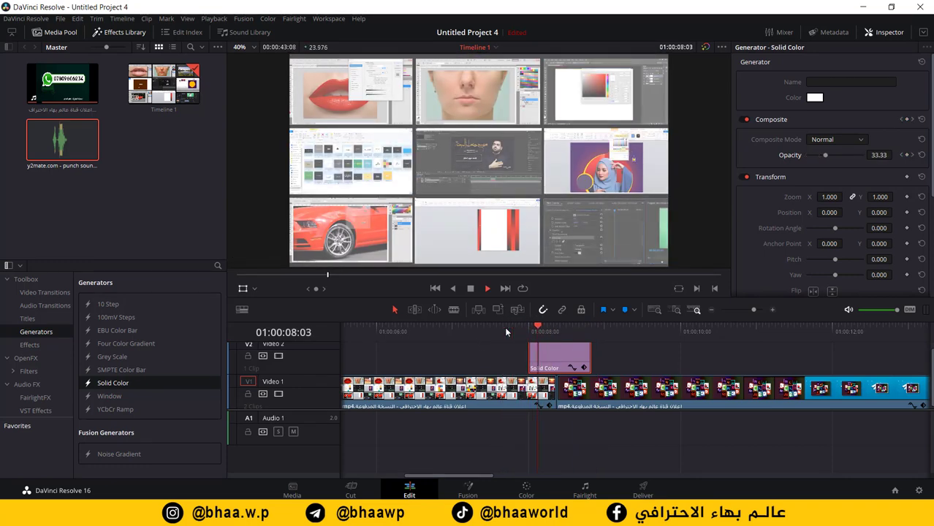
{"action": "key", "text": "space"}
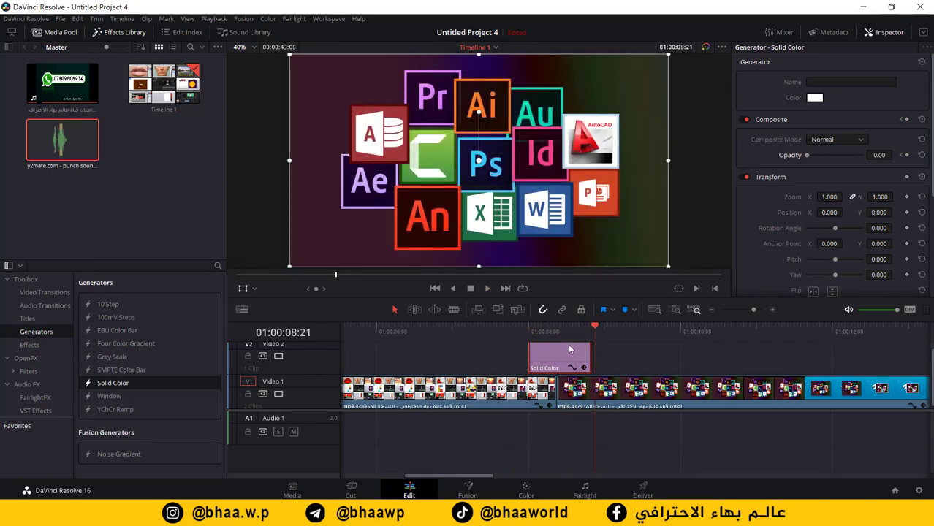
Step: Try other colors for the Solid Color, settle on red, and replay the flash transition
{"action": "left_click", "coordinate": [816, 98]}
{"action": "left_click_drag", "start_coordinate": [541, 180], "coordinate": [550, 165]}
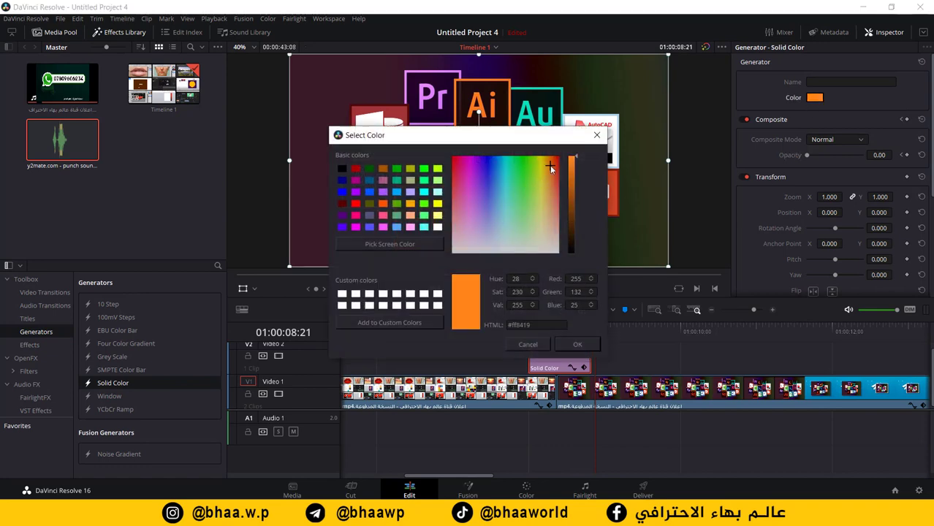
{"action": "left_click", "coordinate": [396, 168]}
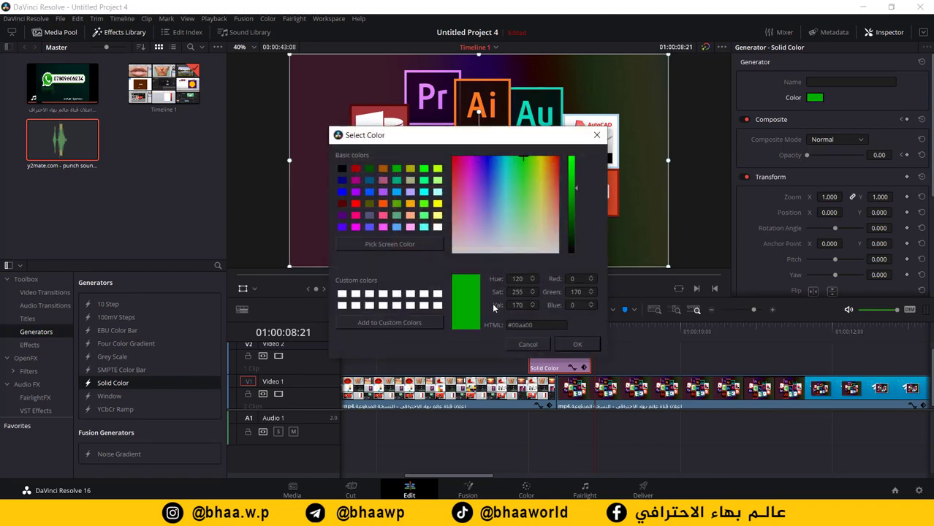
{"action": "left_click", "coordinate": [437, 203]}
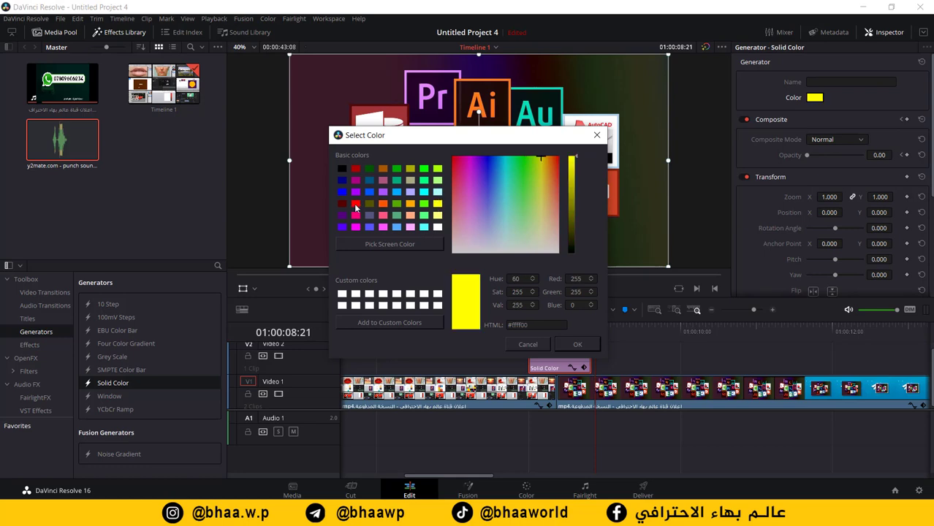
{"action": "left_click", "coordinate": [356, 204]}
{"action": "left_click", "coordinate": [575, 345]}
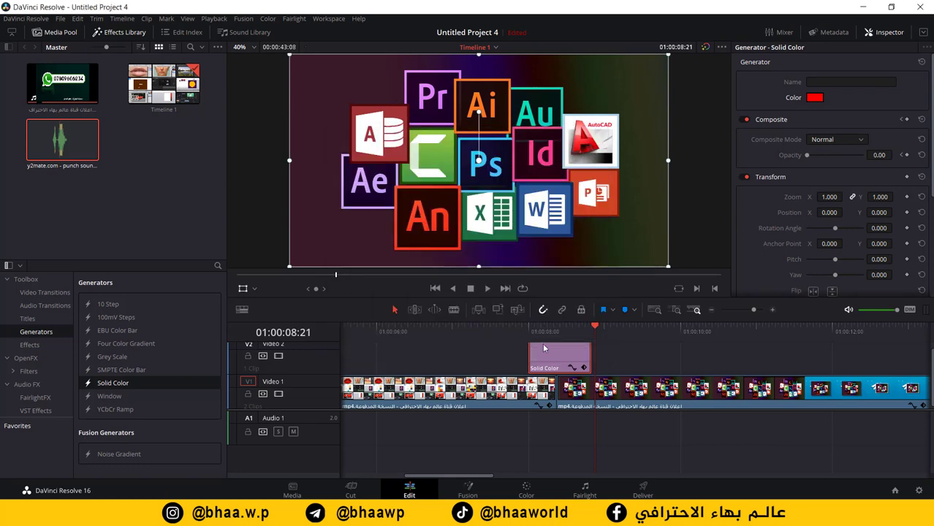
{"action": "left_click", "coordinate": [544, 331]}
{"action": "key", "text": "space"}
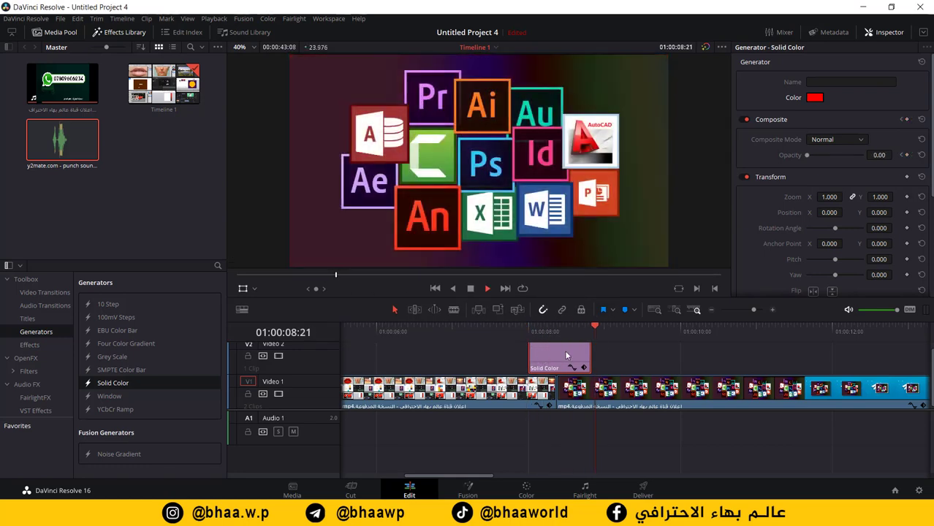
Step: Change the Solid Color to black and replay the transition over the cut
{"action": "left_click", "coordinate": [815, 99]}
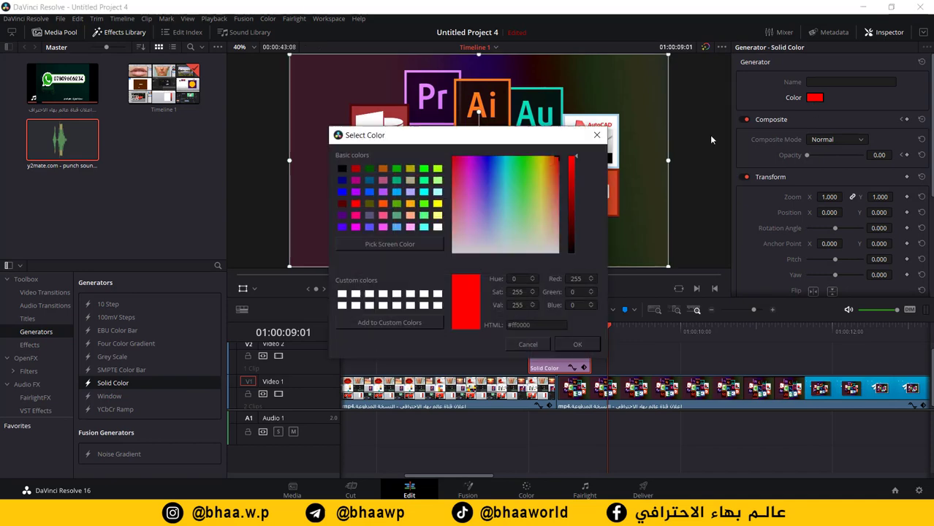
{"action": "left_click", "coordinate": [342, 168]}
{"action": "left_click", "coordinate": [576, 345]}
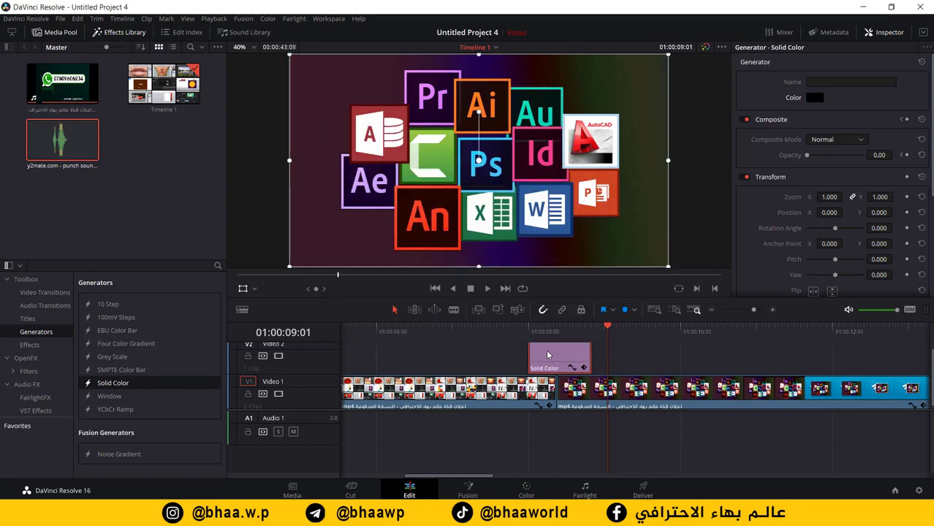
{"action": "left_click", "coordinate": [539, 333]}
{"action": "key", "text": "space"}
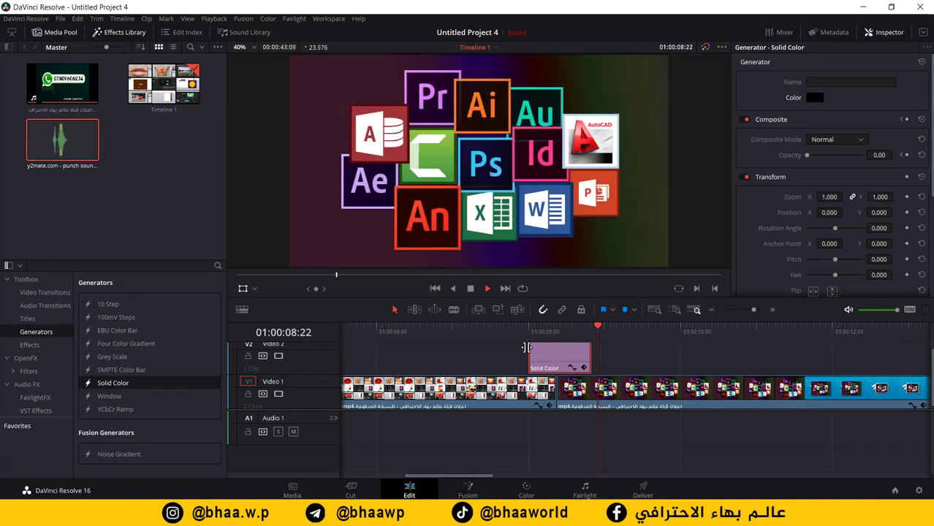
{"action": "key", "text": "space"}
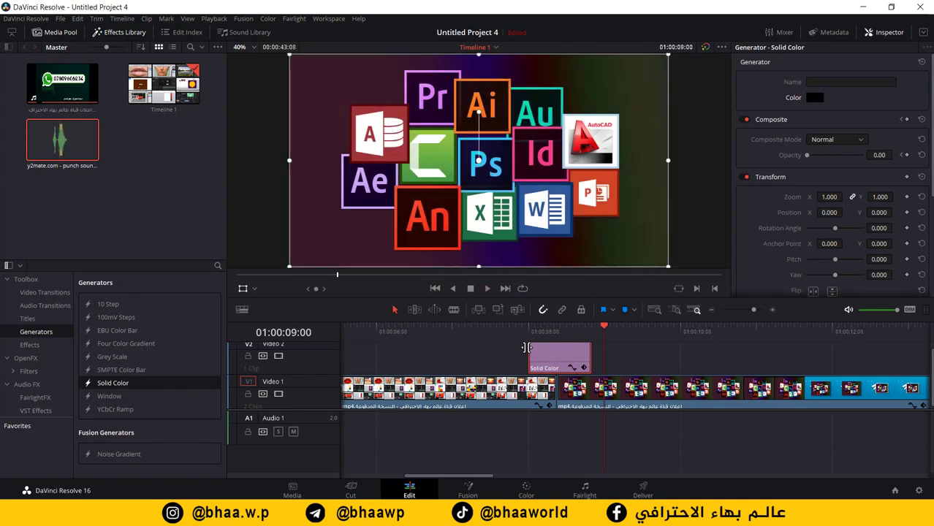
Step: Replace the Solid Color on Video 2 with an adjustment clip spanning the cut, from 01:00:08:00 to 01:00:08:20
{"action": "key", "text": "Delete"}
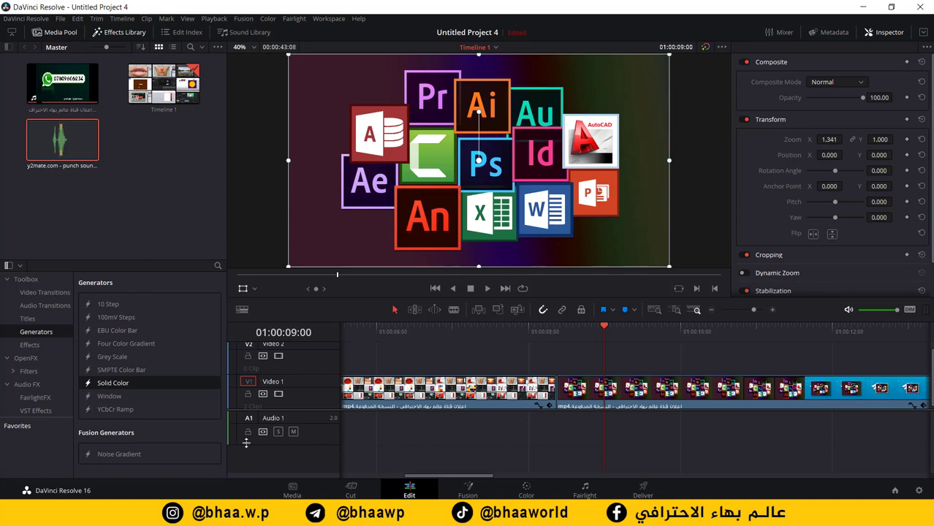
{"action": "left_click", "coordinate": [32, 346]}
{"action": "left_click_drag", "start_coordinate": [102, 305], "coordinate": [526, 363]}
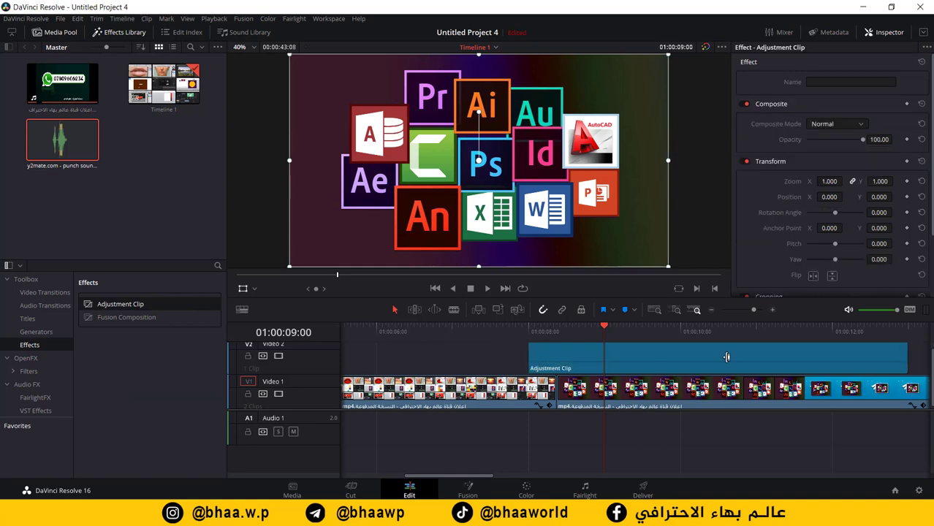
{"action": "left_click_drag", "start_coordinate": [904, 351], "coordinate": [553, 330]}
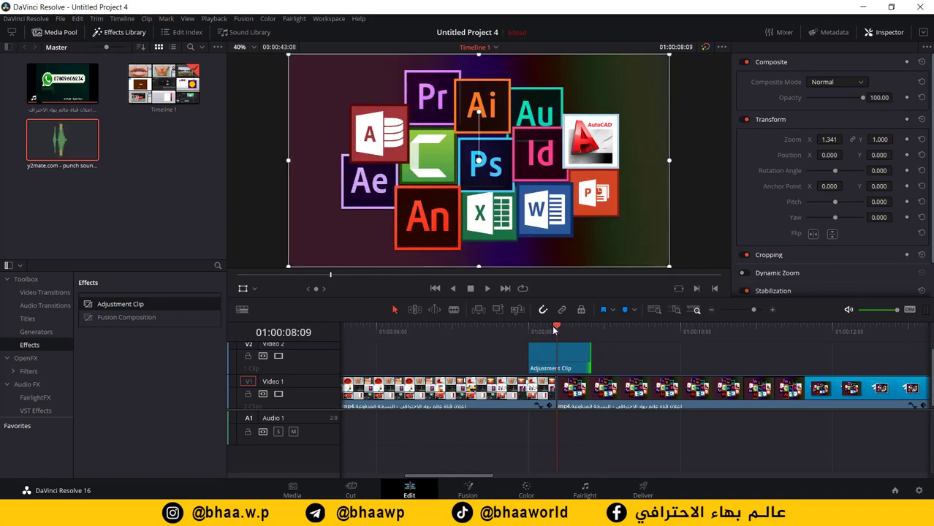
Step: Keyframe the adjustment clip's zoom at 1.000 at 01:00:08:00 and 4.000 at the cut at 01:00:08:09
{"action": "left_click", "coordinate": [573, 362]}
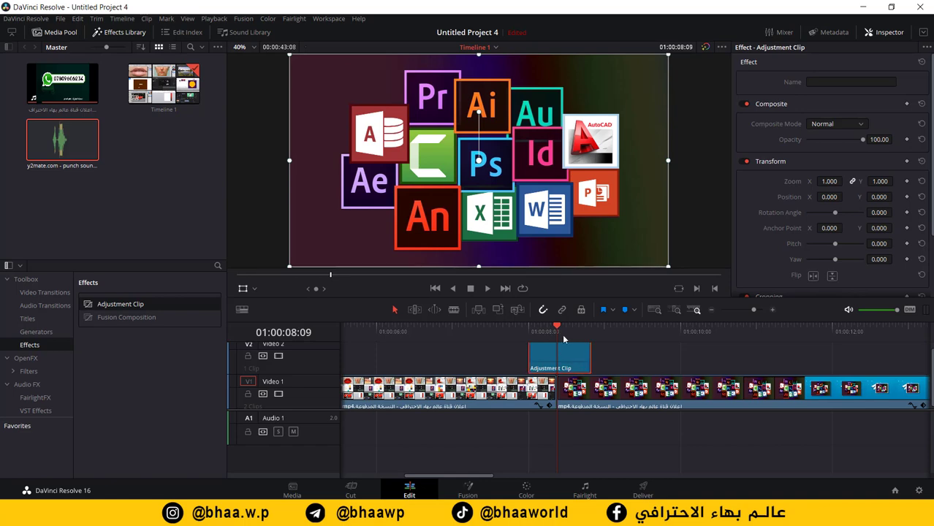
{"action": "left_click_drag", "start_coordinate": [551, 328], "coordinate": [531, 330]}
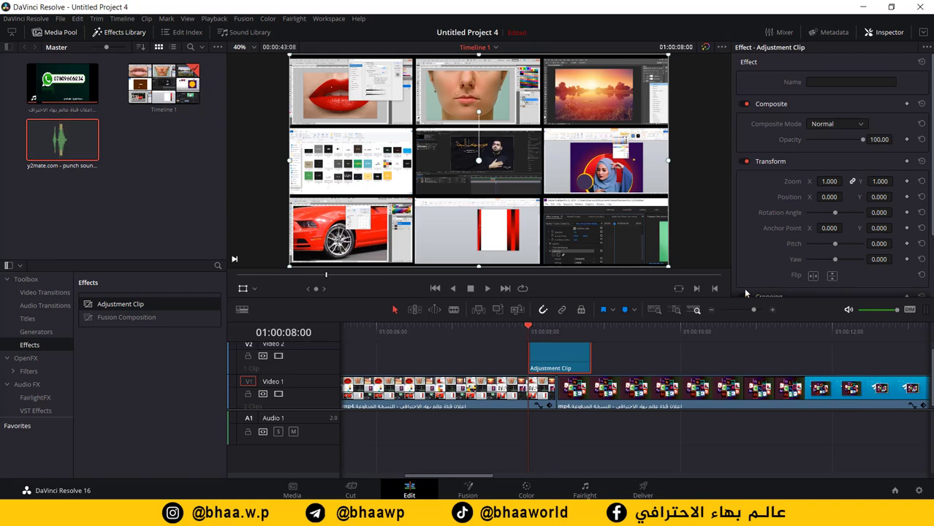
{"action": "left_click", "coordinate": [828, 181]}
{"action": "left_click", "coordinate": [906, 181]}
{"action": "left_click_drag", "start_coordinate": [534, 330], "coordinate": [555, 329]}
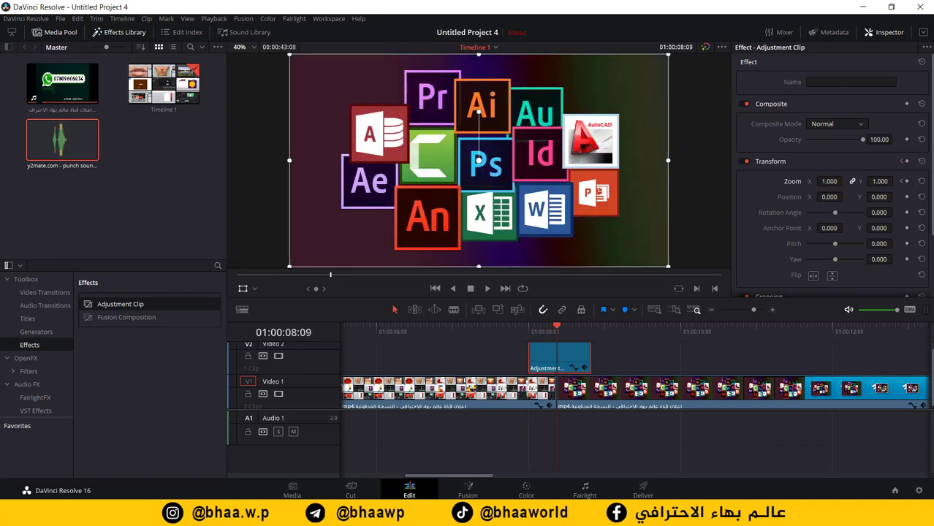
{"action": "mouse_move", "coordinate": [830, 181]}
{"action": "left_mouse_down"}
{"action": "mouse_move", "coordinate": [846, 180]}
{"action": "mouse_move", "coordinate": [826, 181]}
{"action": "left_mouse_up"}
{"action": "left_click", "coordinate": [826, 181]}
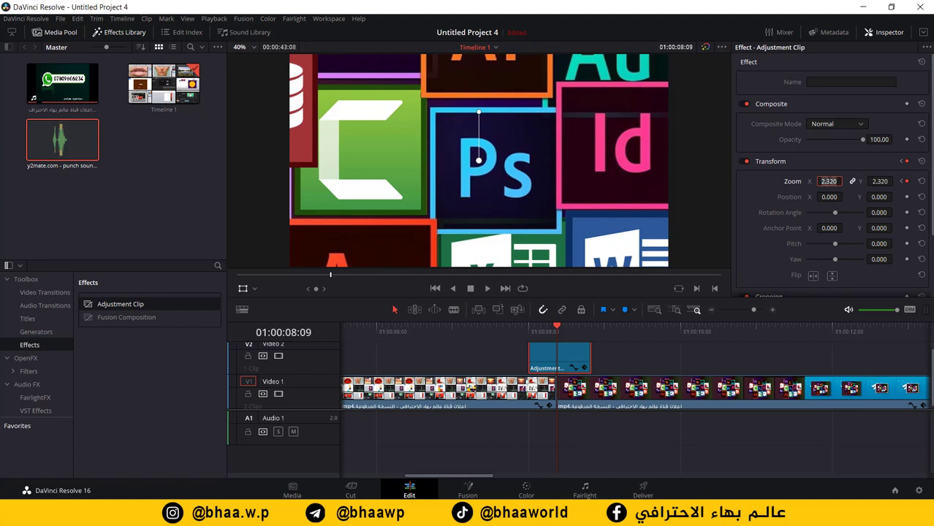
{"action": "key", "text": "Return"}
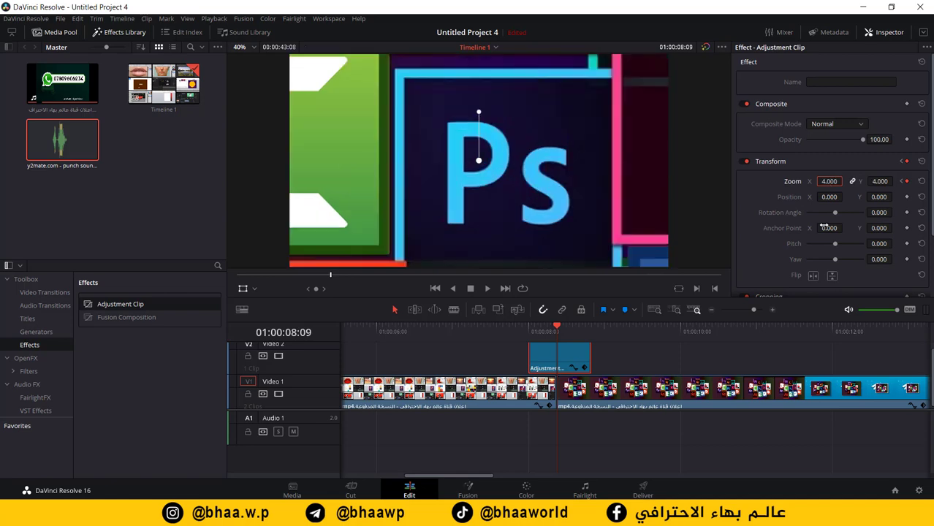
Step: Add a keyframe returning the adjustment clip's zoom to 1.000 at its end, 01:00:08:20
{"action": "left_click_drag", "start_coordinate": [558, 328], "coordinate": [588, 326]}
{"action": "left_click", "coordinate": [824, 183]}
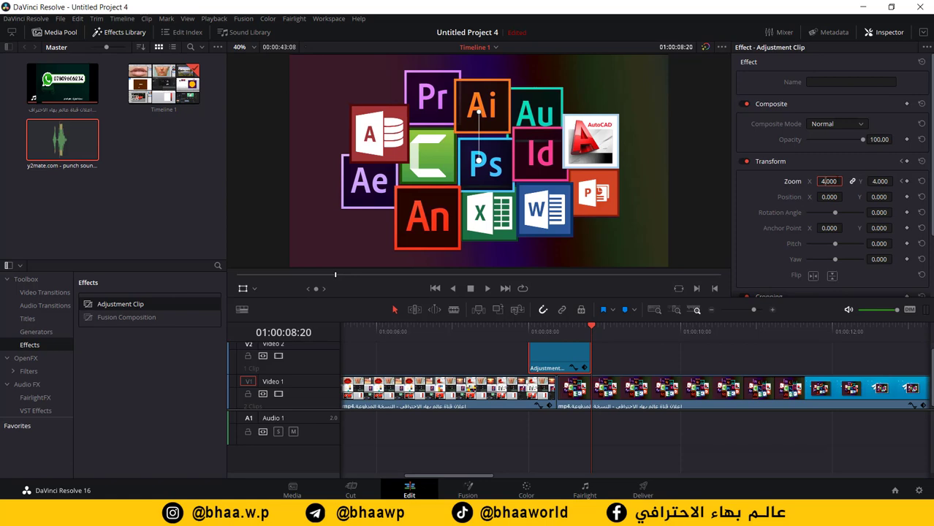
{"action": "double_click", "coordinate": [825, 181]}
{"action": "type", "text": "1"}
{"action": "key", "text": "Return"}
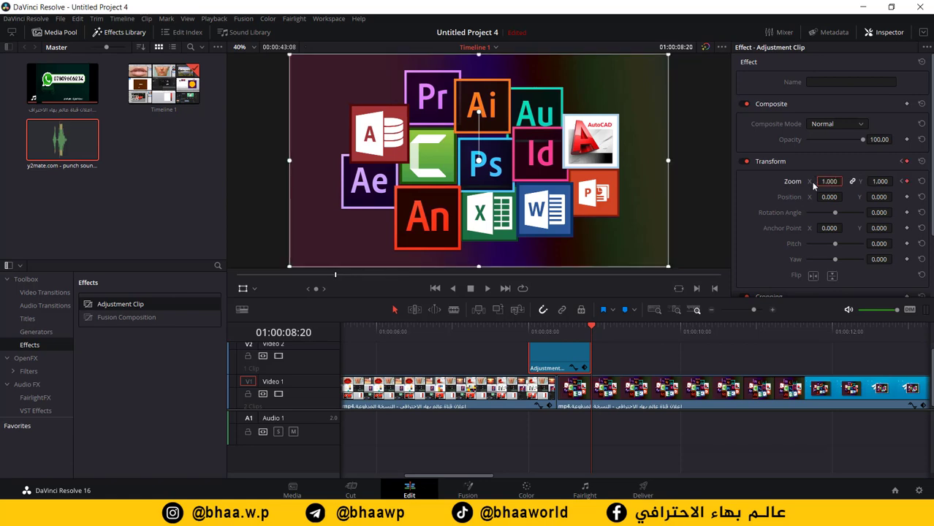
Step: Play the zoom transition several times from the start of the adjustment clip to check its motion
{"action": "left_click_drag", "start_coordinate": [591, 329], "coordinate": [531, 331]}
{"action": "key", "text": "space"}
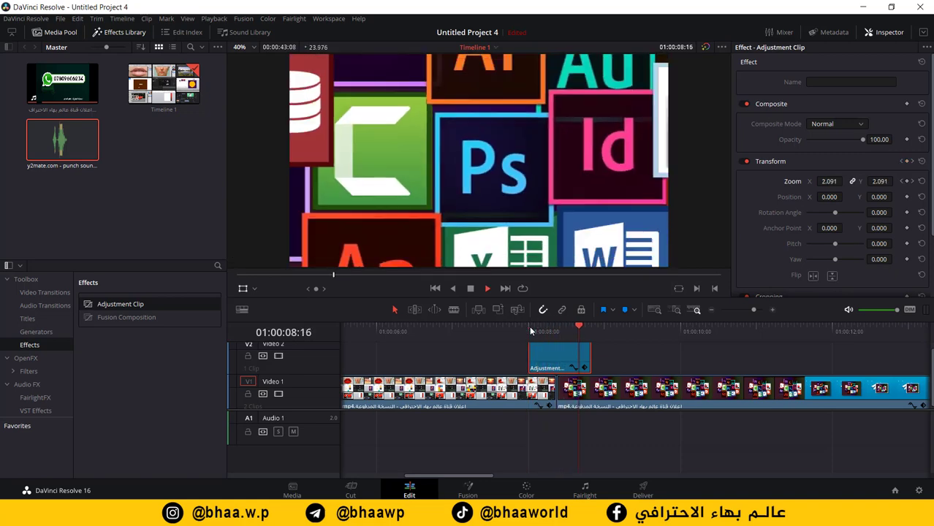
{"action": "left_click", "coordinate": [530, 331]}
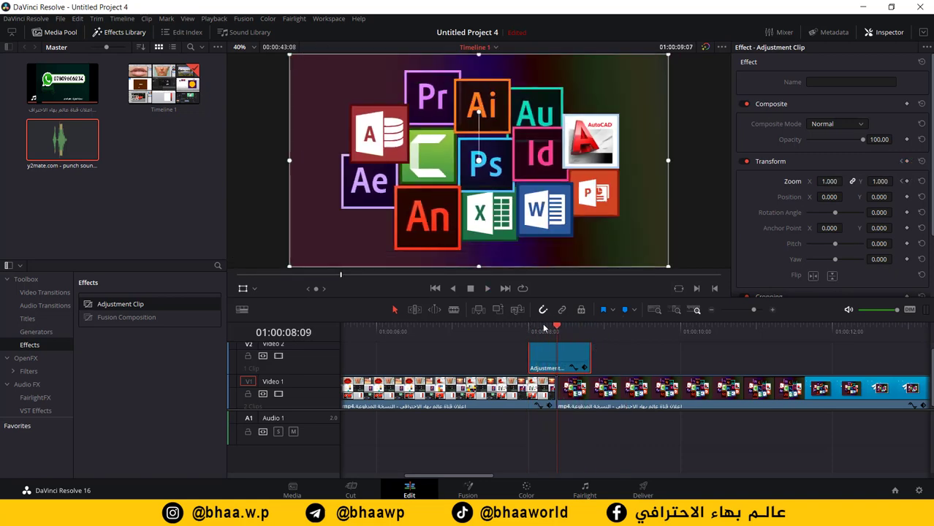
{"action": "key", "text": "space"}
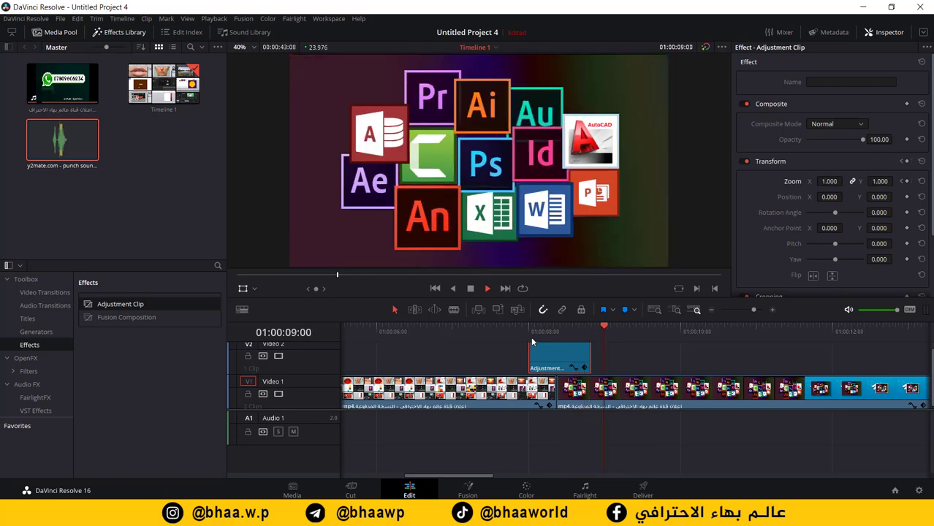
{"action": "key", "text": "space"}
{"action": "left_click", "coordinate": [526, 330]}
{"action": "key", "text": "space"}
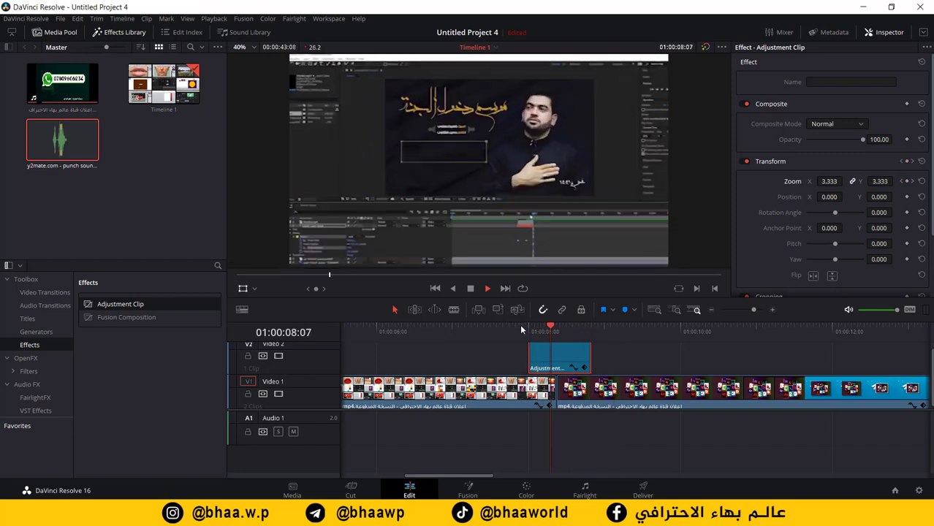
{"action": "key", "text": "space"}
Step: Place the punch sound on Audio 1 with its peak at the cut, and replay the zoom transition with it
{"action": "left_click_drag", "start_coordinate": [53, 152], "coordinate": [663, 442]}
{"action": "left_click_drag", "start_coordinate": [751, 430], "coordinate": [541, 433]}
{"action": "key", "text": "space"}
{"action": "left_click", "coordinate": [559, 329]}
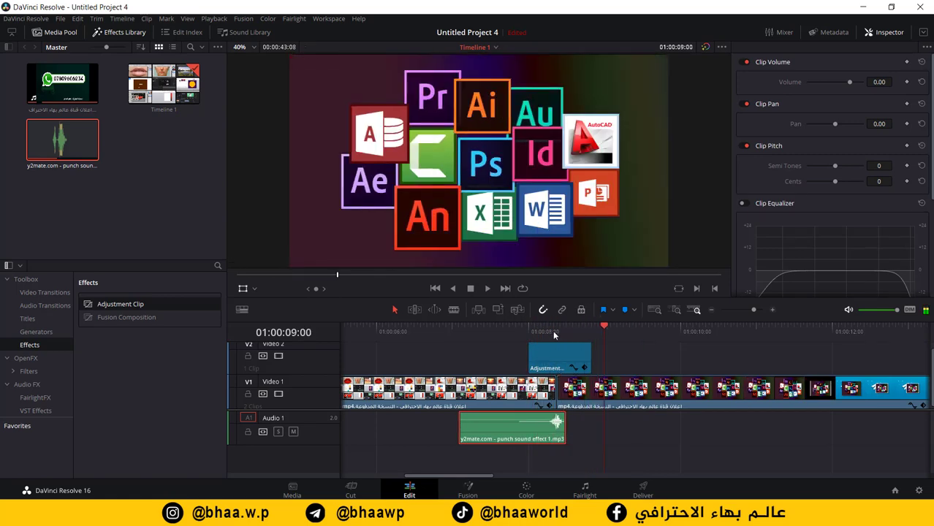
{"action": "left_click_drag", "start_coordinate": [512, 327], "coordinate": [523, 333]}
{"action": "left_click", "coordinate": [512, 334]}
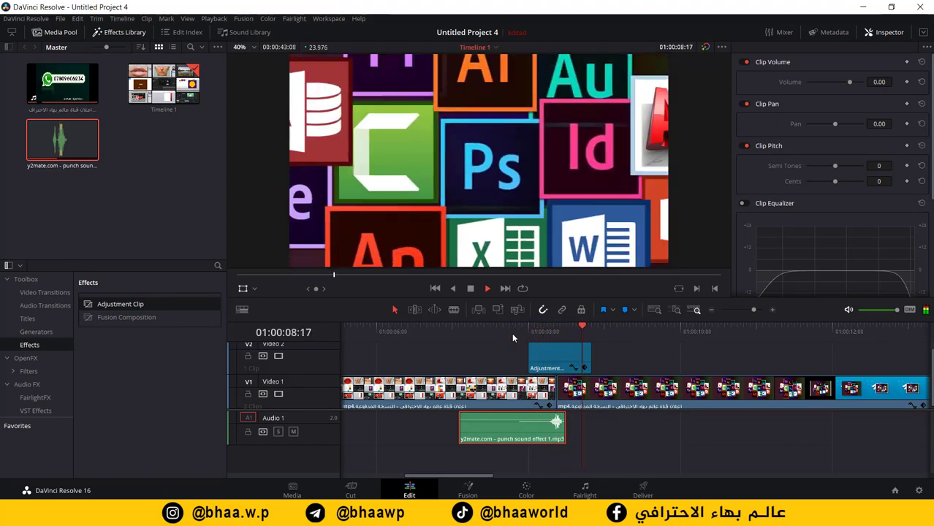